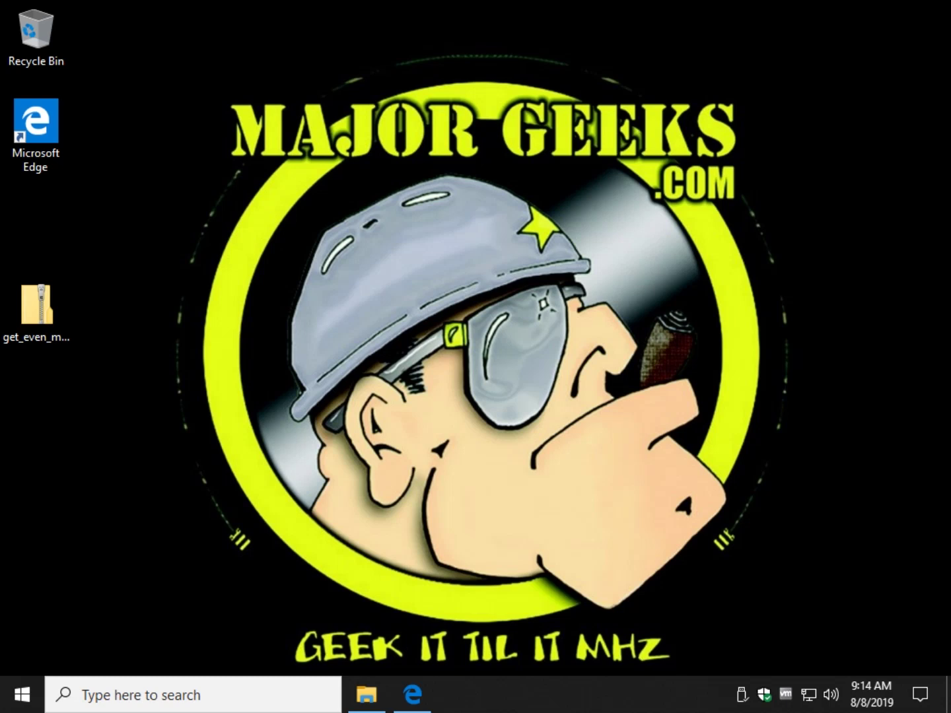
Step: Bring up the MajorGeeks how-to article in Edge and open the Notifications & actions page under System in Windows Settings
{"action": "mouse_move", "coordinate": [412, 694]}
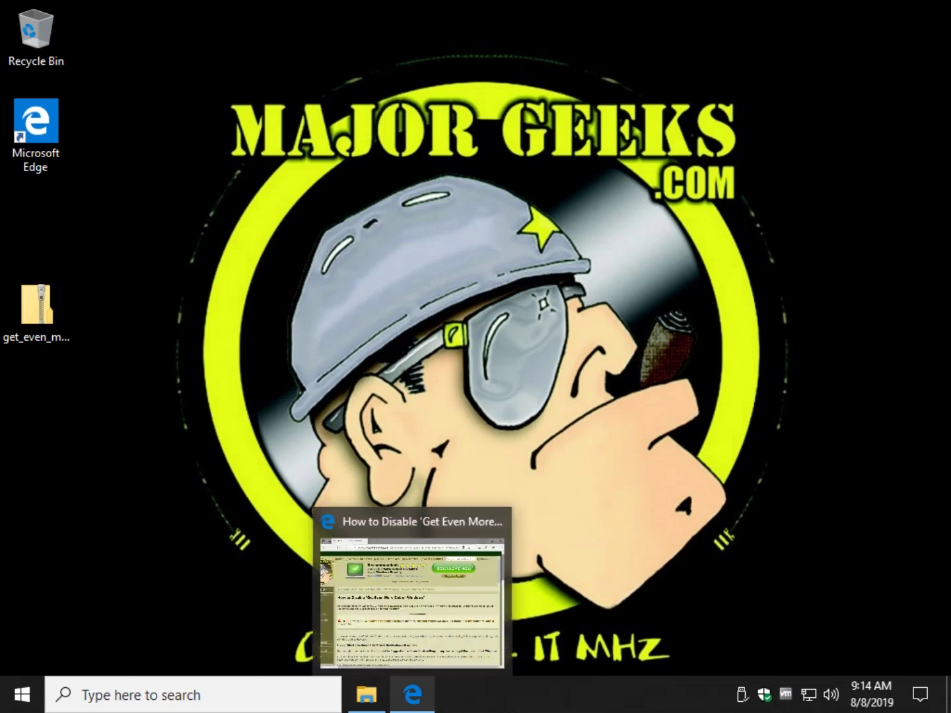
{"action": "left_click", "coordinate": [416, 594]}
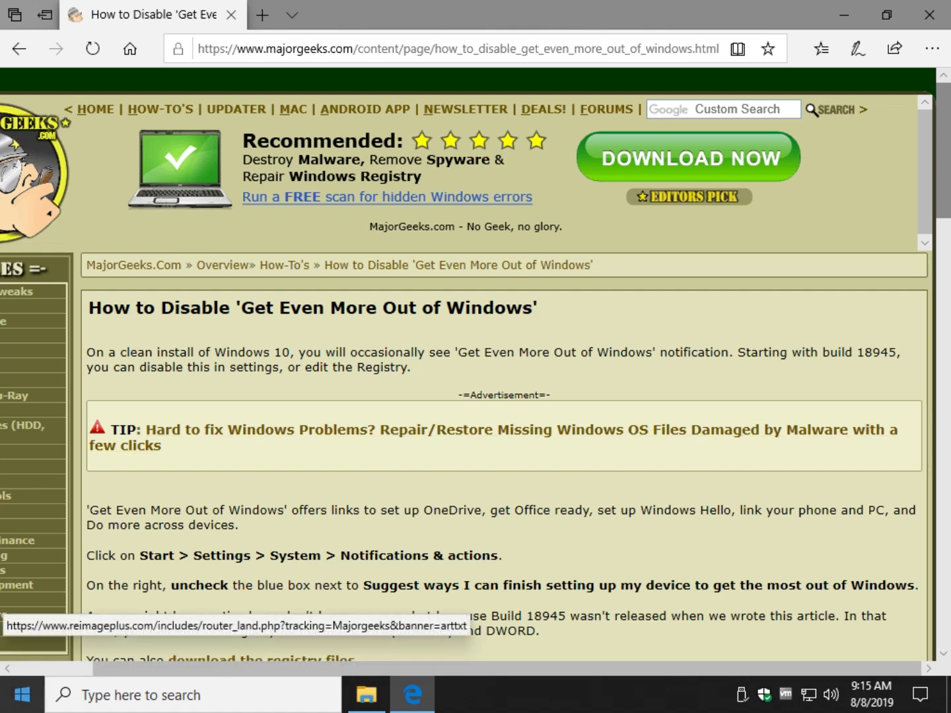
{"action": "left_click", "coordinate": [21, 695]}
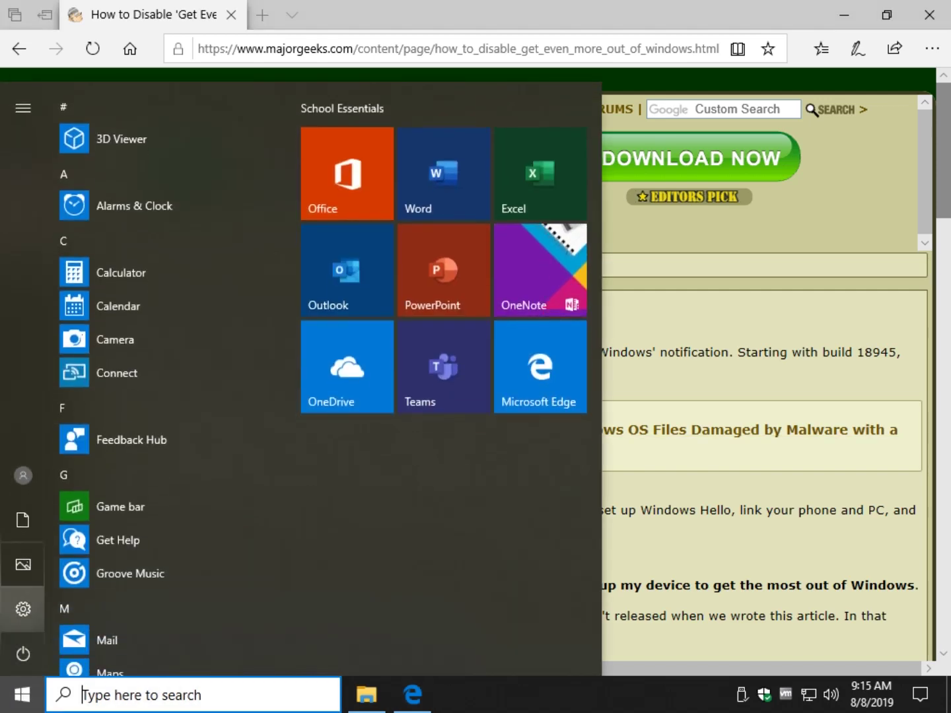
{"action": "left_click", "coordinate": [22, 608]}
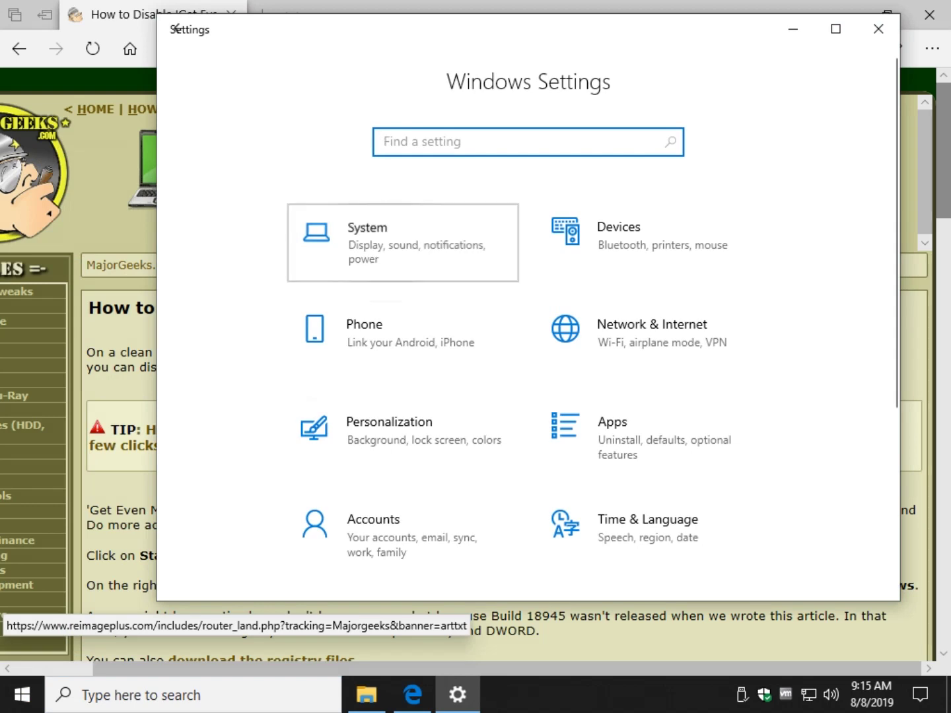
{"action": "left_click", "coordinate": [396, 241]}
{"action": "left_click", "coordinate": [264, 311]}
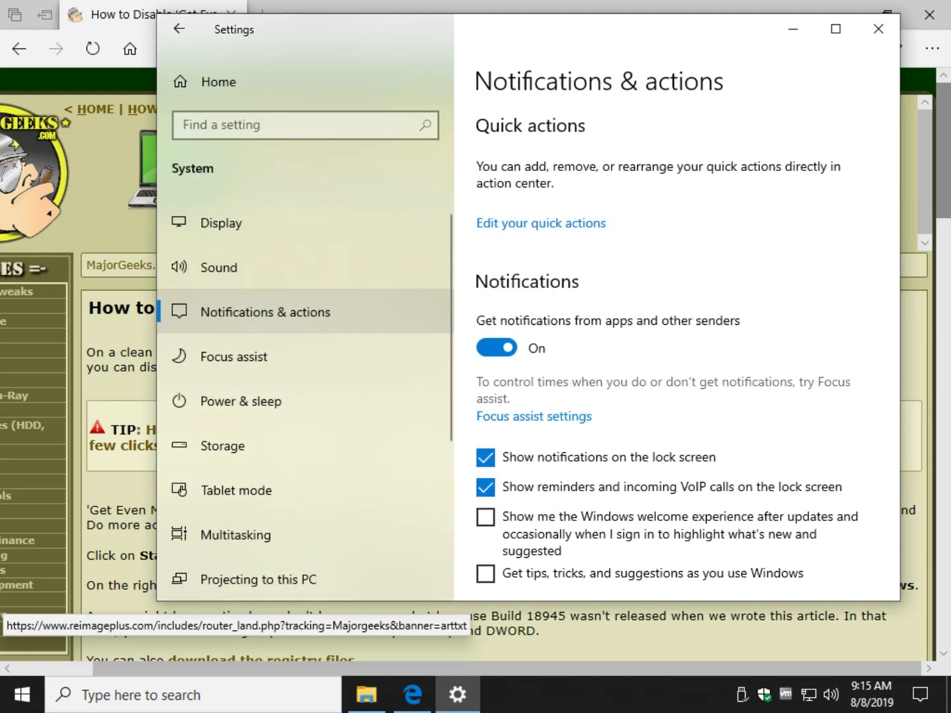
Step: Search the settings for "notif" and open the Notifications & actions settings result
{"action": "left_click", "coordinate": [305, 125]}
{"action": "type", "text": "notif"}
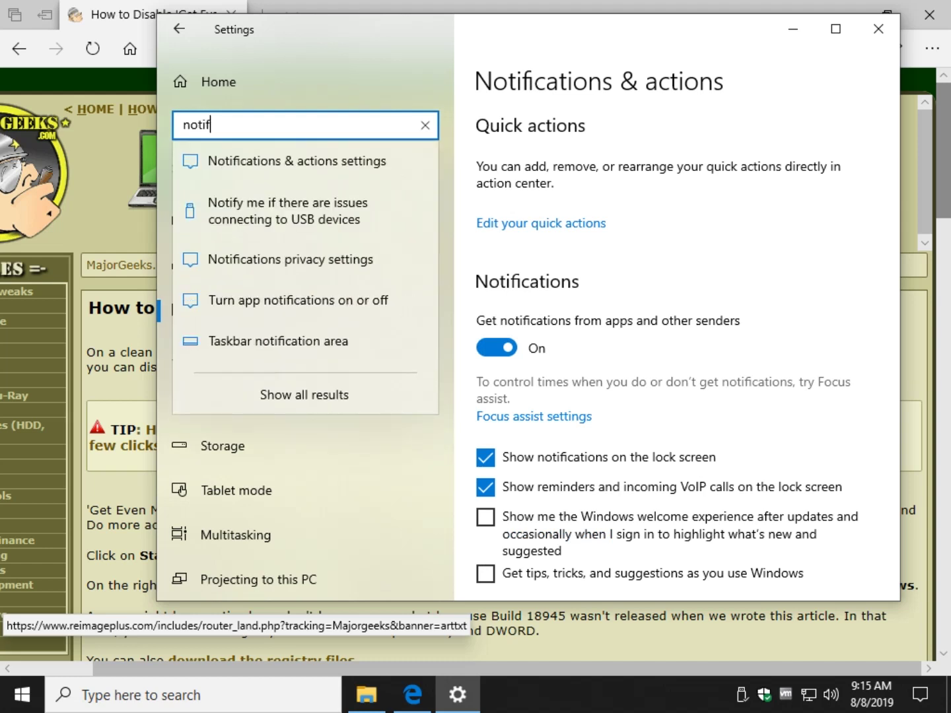
{"action": "left_click", "coordinate": [296, 160]}
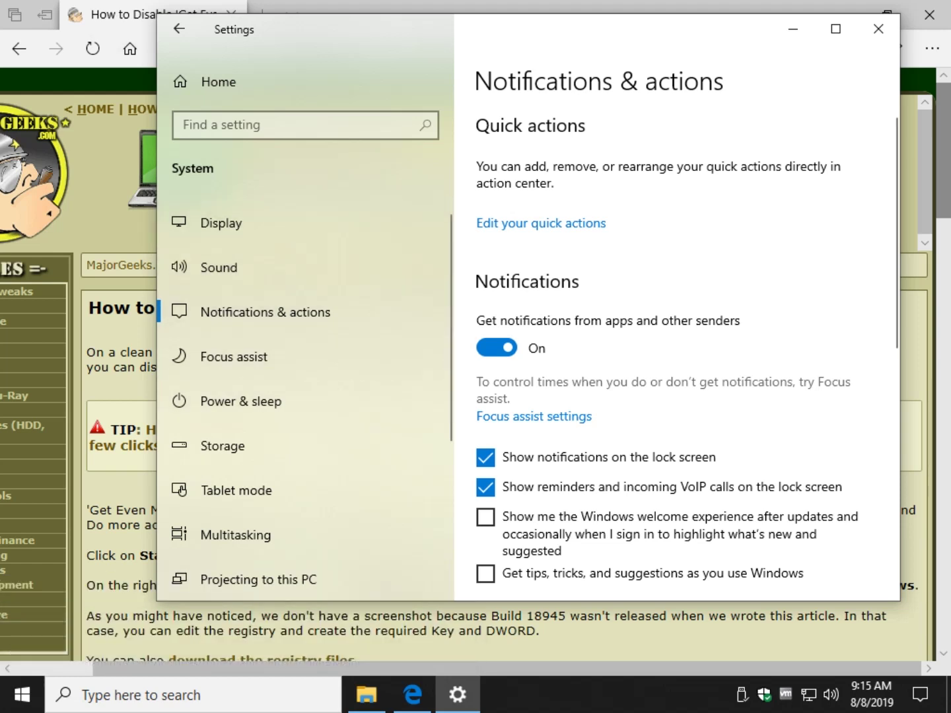
Step: Compare the Notifications checkboxes with the article's option for finishing device setup suggestions, and close Settings
{"action": "scroll", "coordinate": [686, 350], "scroll_direction": "down", "scroll_amount": 3}
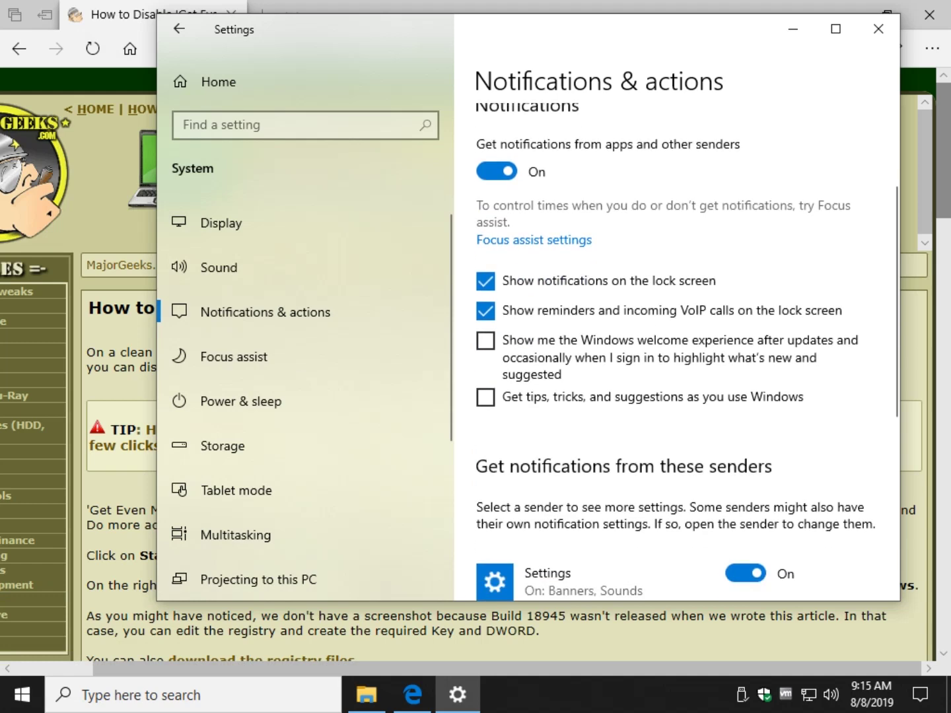
{"action": "left_click_drag", "start_coordinate": [640, 29], "coordinate": [598, 59]}
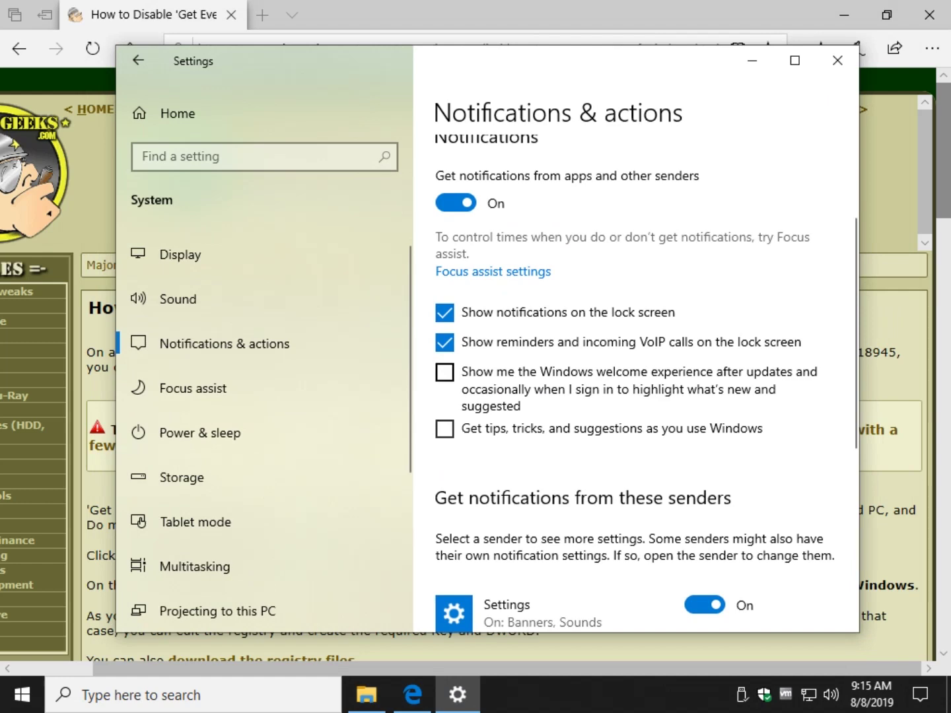
{"action": "key", "text": "alt+Tab"}
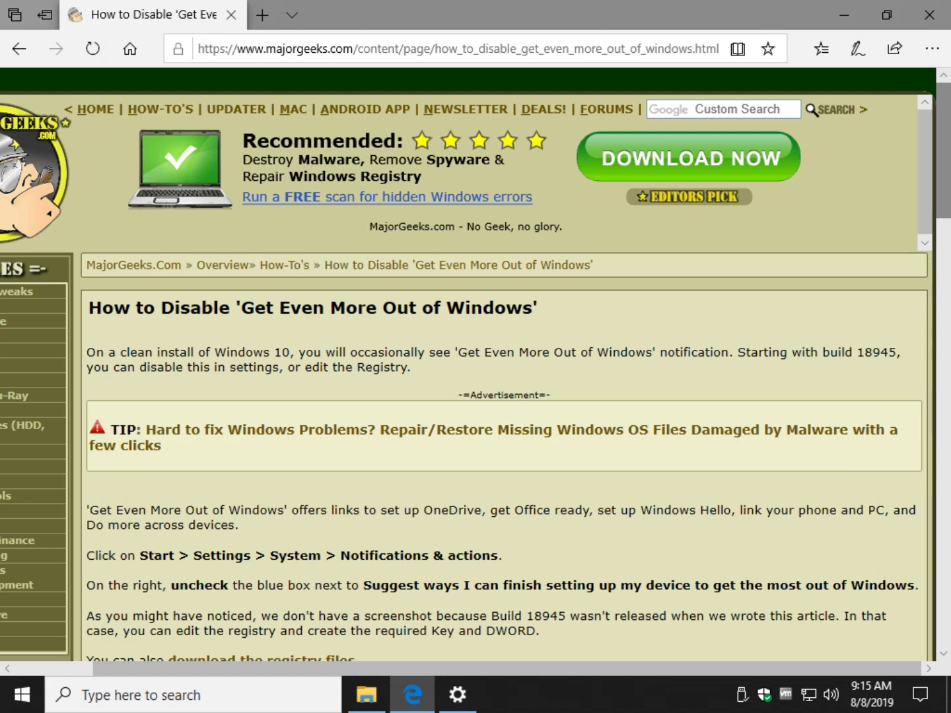
{"action": "key", "text": "alt+Tab"}
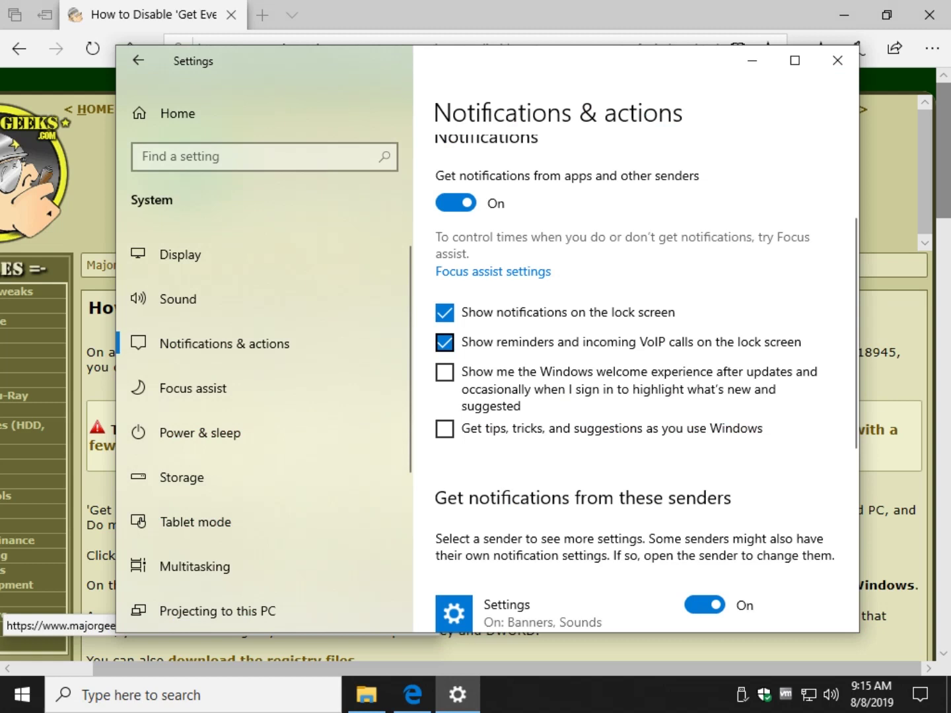
{"action": "key", "text": "Tab"}
{"action": "key", "text": "space"}
{"action": "key", "text": "space"}
{"action": "left_click", "coordinate": [837, 60]}
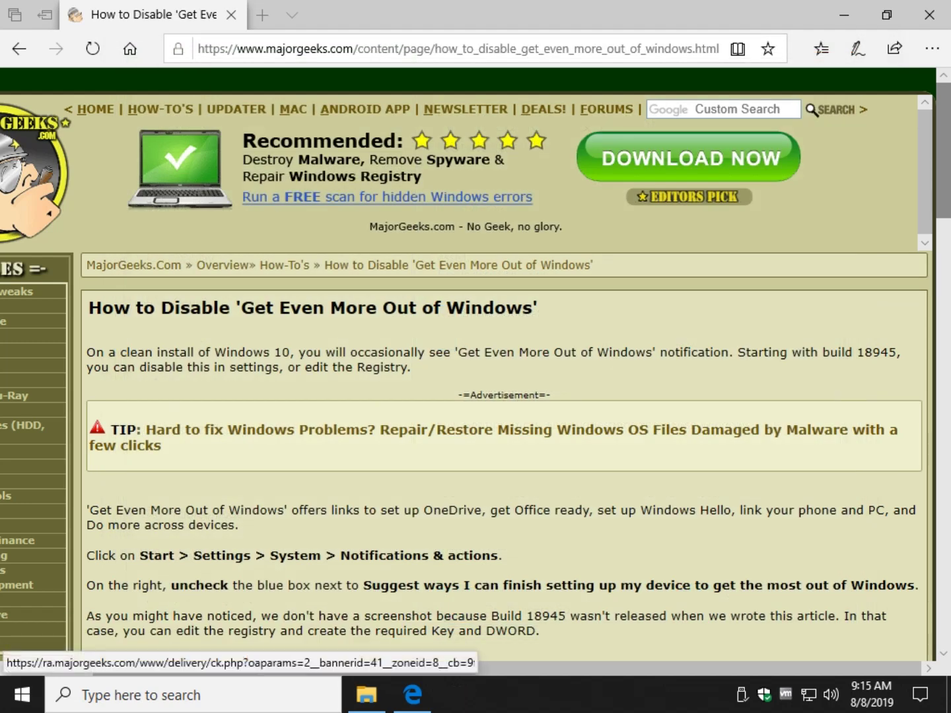
Step: Read the article down to its registry instructions, run regedit, and allow Registry Editor to make changes to the device
{"action": "scroll", "coordinate": [476, 370], "scroll_direction": "down", "scroll_amount": 3}
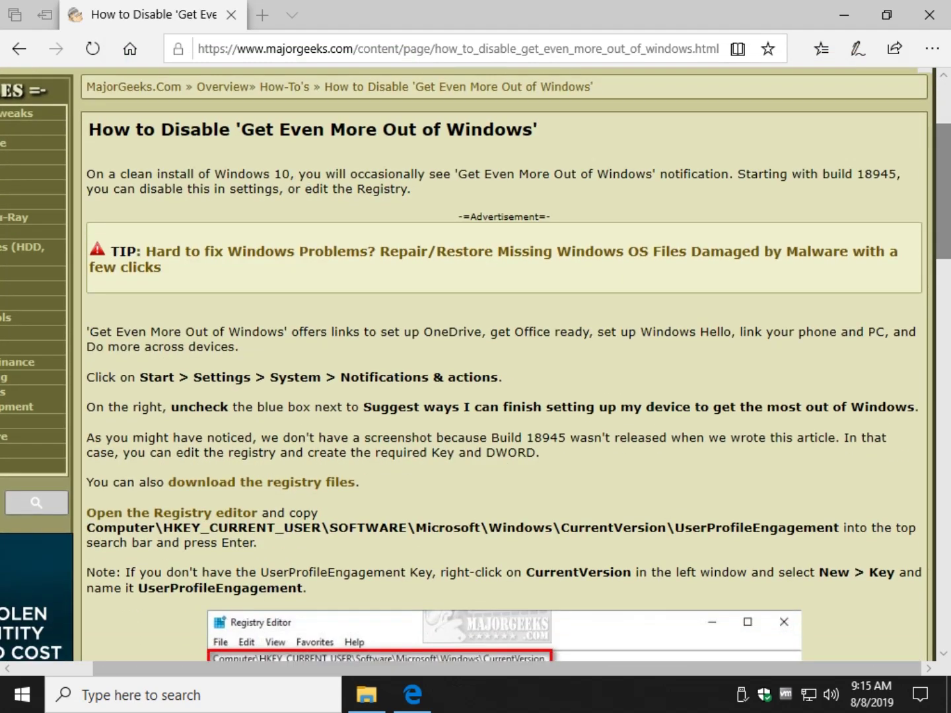
{"action": "scroll", "coordinate": [475, 367], "scroll_direction": "down", "scroll_amount": 1}
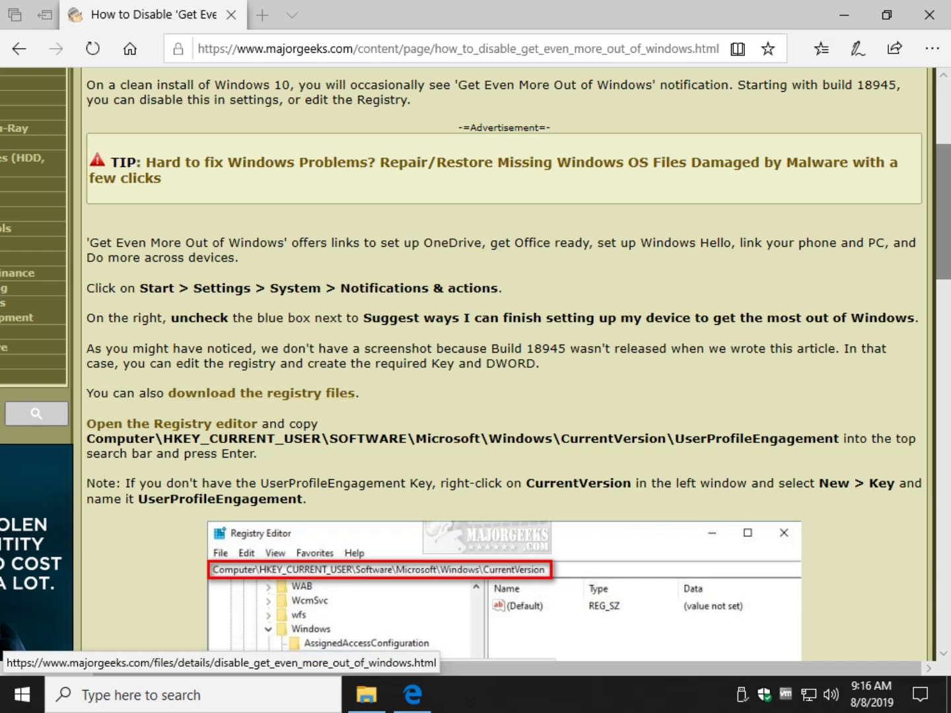
{"action": "scroll", "coordinate": [265, 393], "scroll_direction": "down", "scroll_amount": 1}
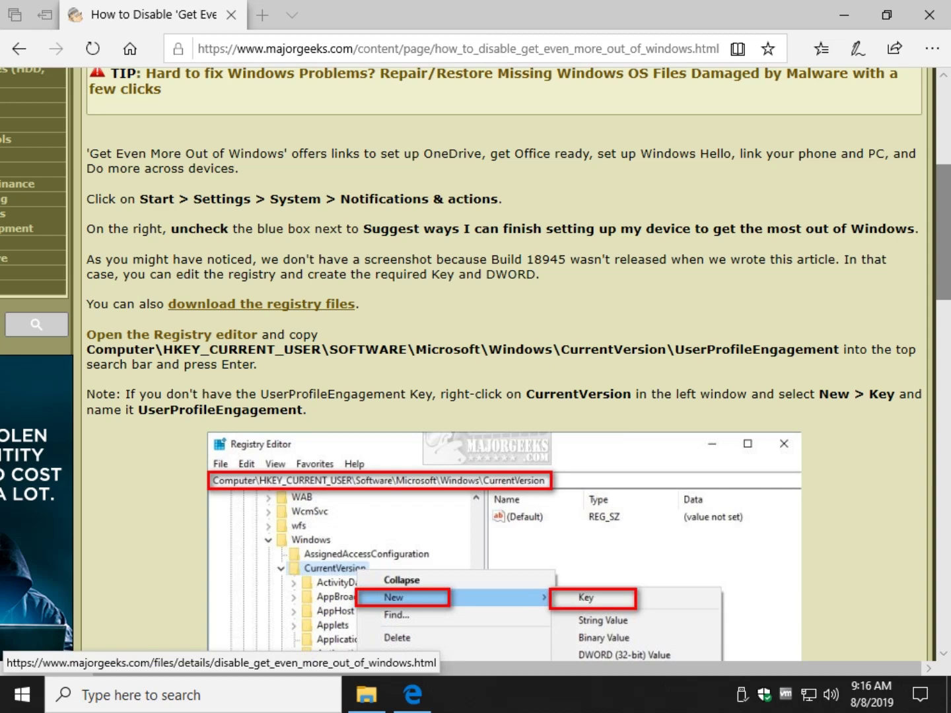
{"action": "scroll", "coordinate": [199, 304], "scroll_direction": "down", "scroll_amount": 2}
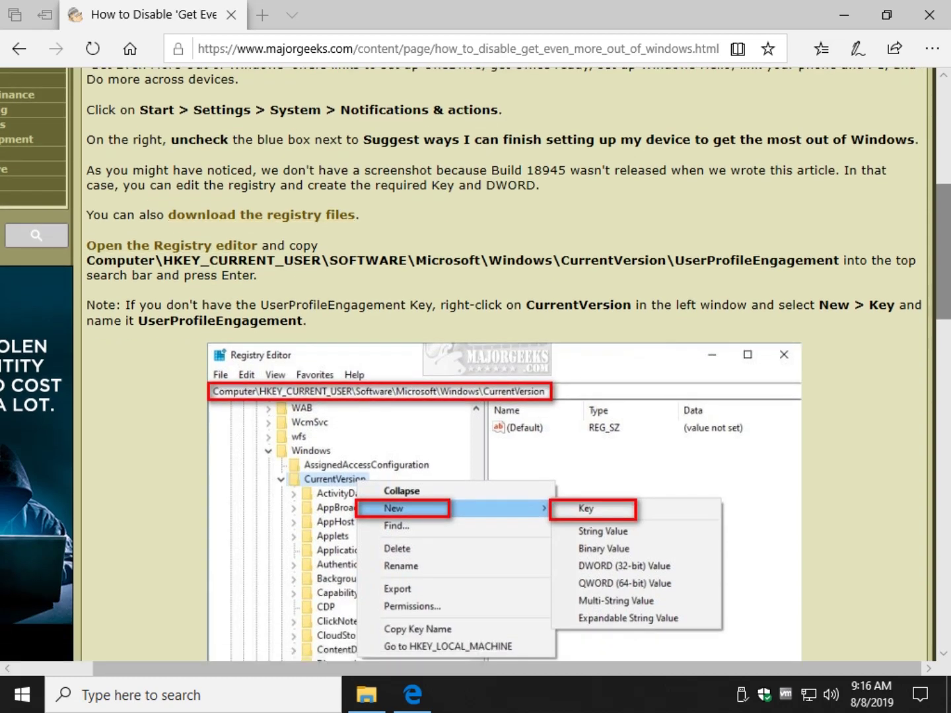
{"action": "key", "text": "super+r"}
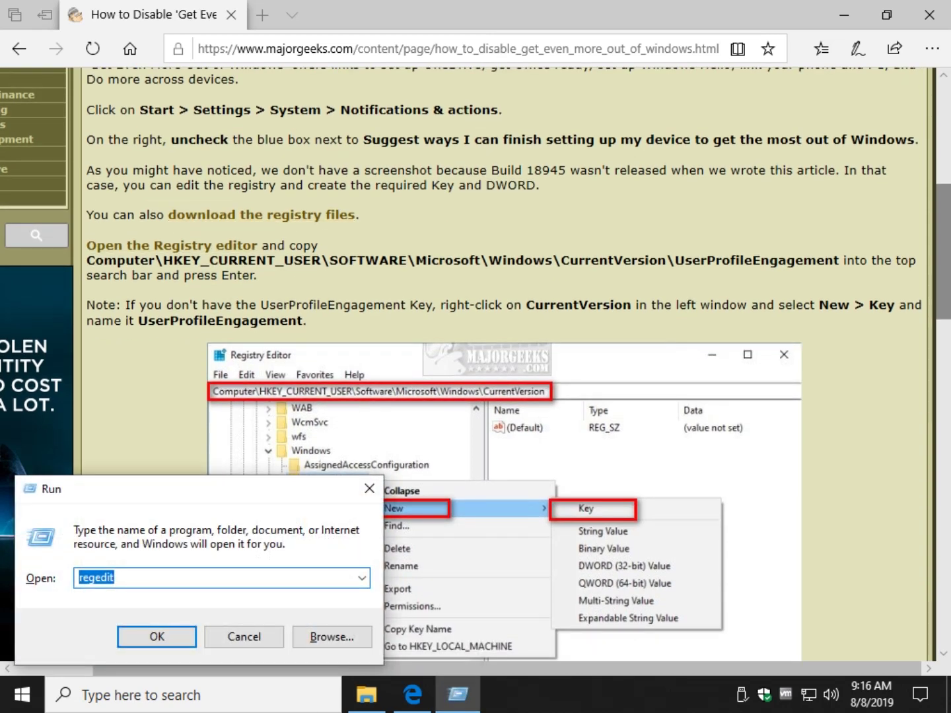
{"action": "type", "text": "regedit"}
{"action": "key", "text": "Return"}
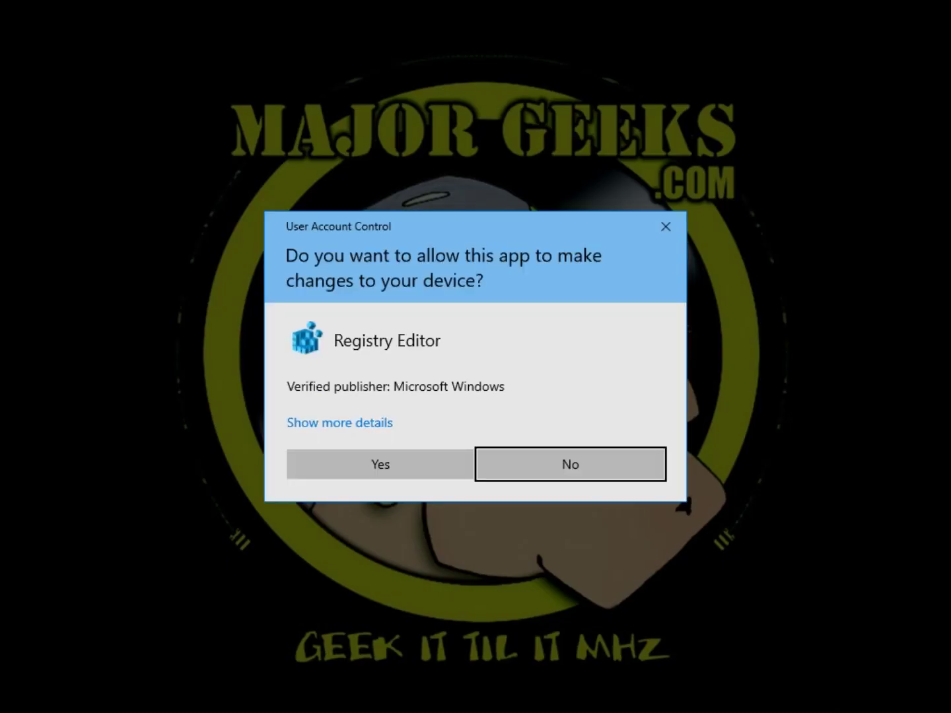
{"action": "left_click", "coordinate": [379, 465]}
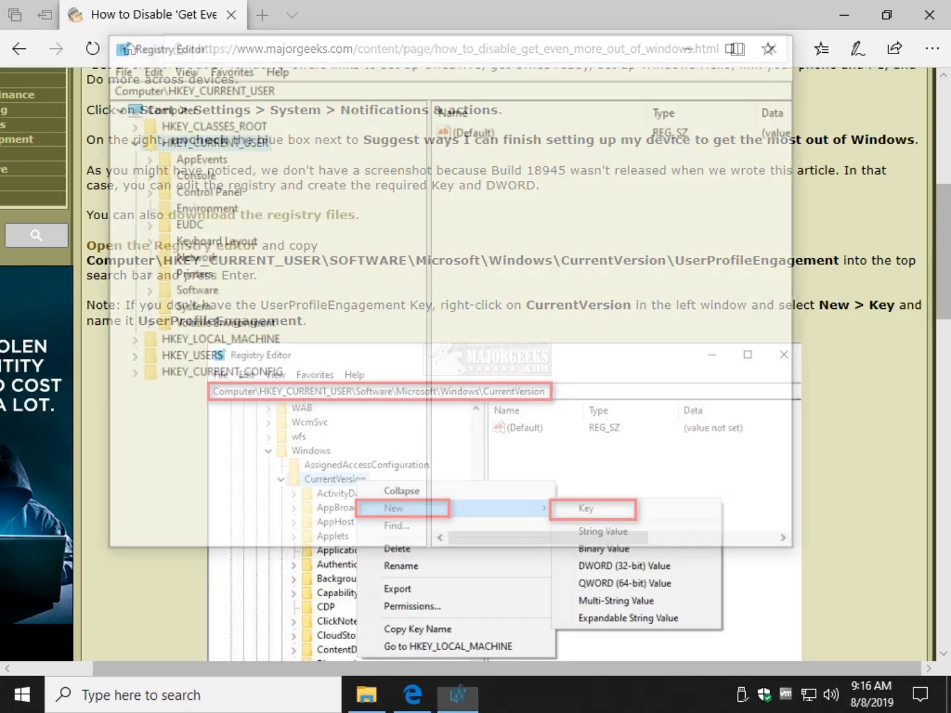
Step: Minimize Registry Editor and copy the full registry path ending in UserProfileEngagement from the article
{"action": "left_click", "coordinate": [693, 45]}
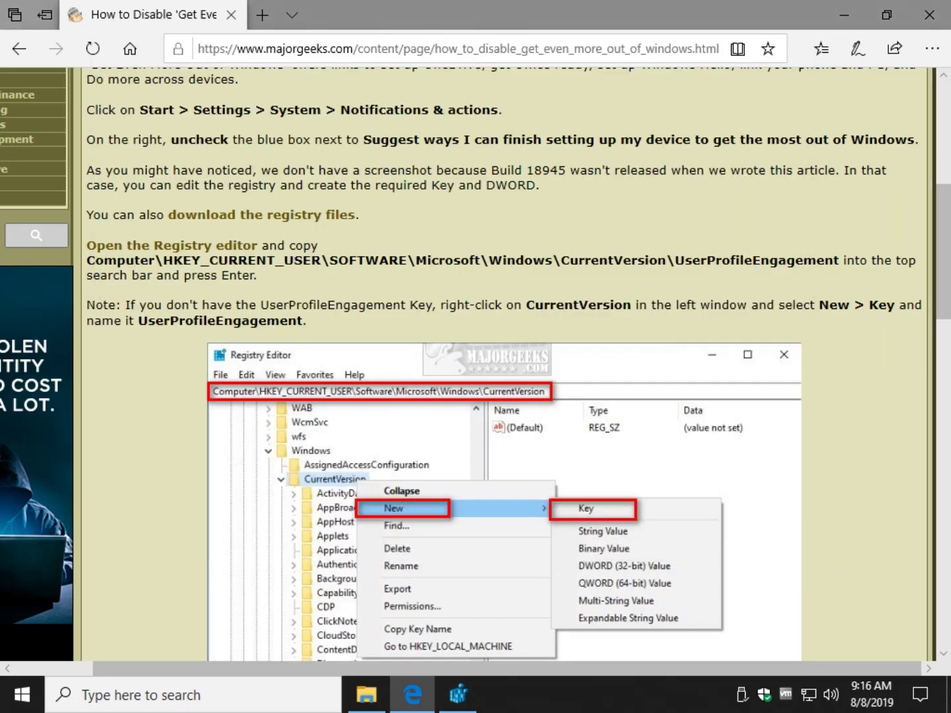
{"action": "left_click_drag", "start_coordinate": [86, 259], "coordinate": [839, 260]}
{"action": "key", "text": "ctrl+c"}
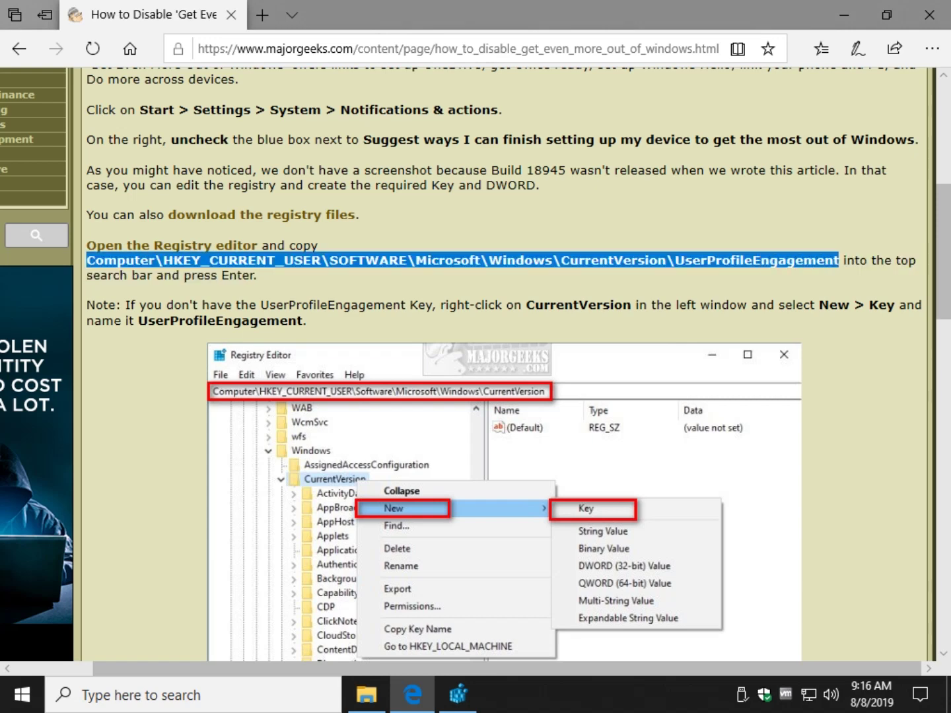
{"action": "right_click", "coordinate": [387, 259]}
{"action": "left_click", "coordinate": [423, 278]}
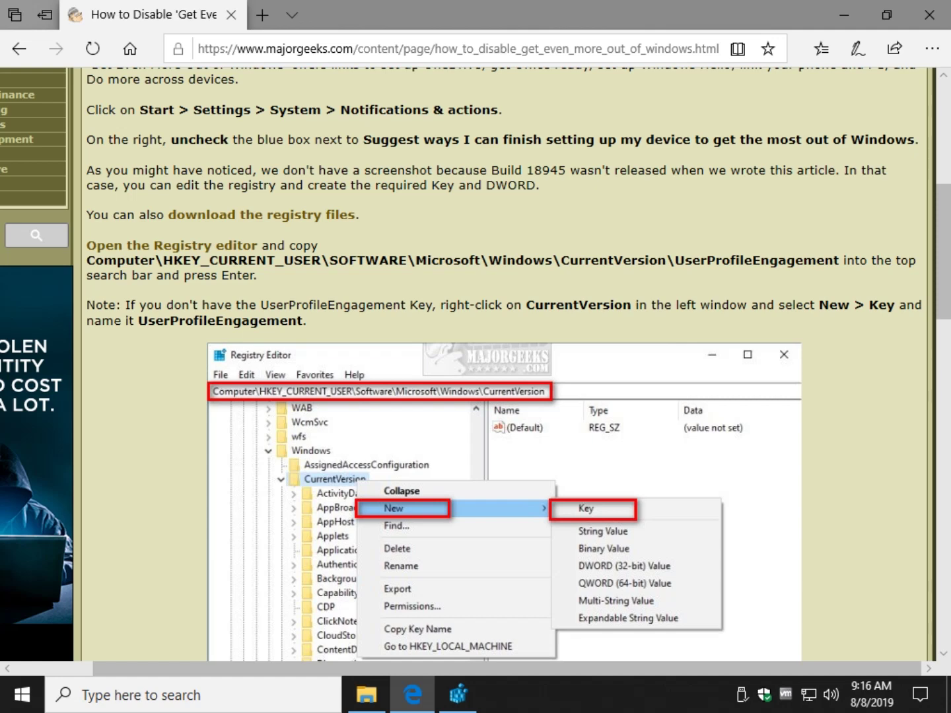
Step: In Registry Editor, go to the copied path Computer\HKEY_CURRENT_USER\SOFTWARE\Microsoft\Windows\CurrentVersion\UserProfileEngagement
{"action": "left_click", "coordinate": [458, 694]}
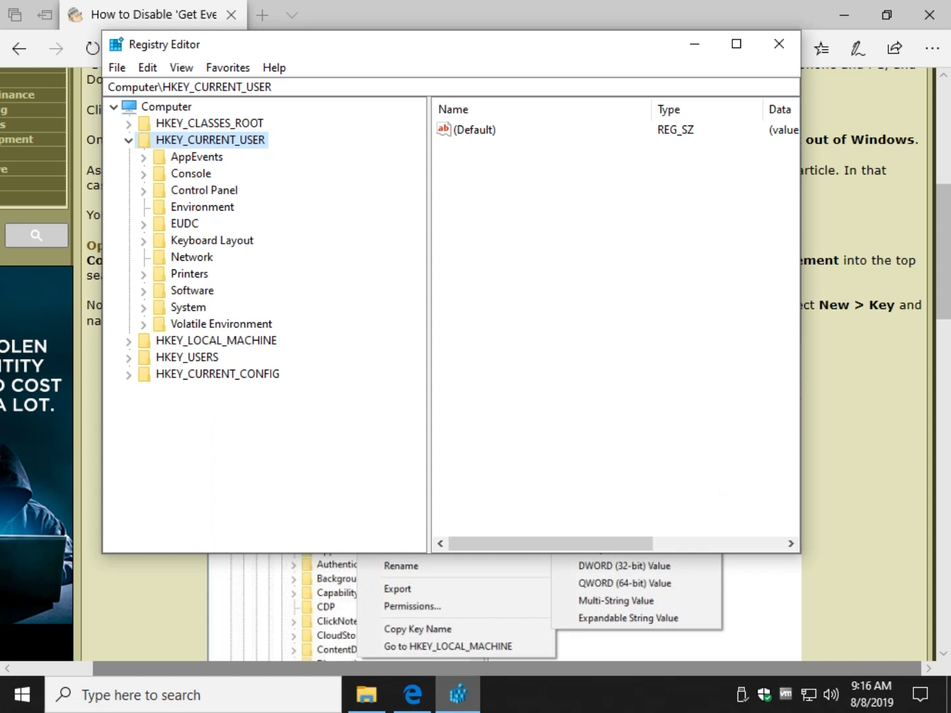
{"action": "left_click_drag", "start_coordinate": [284, 86], "coordinate": [99, 83]}
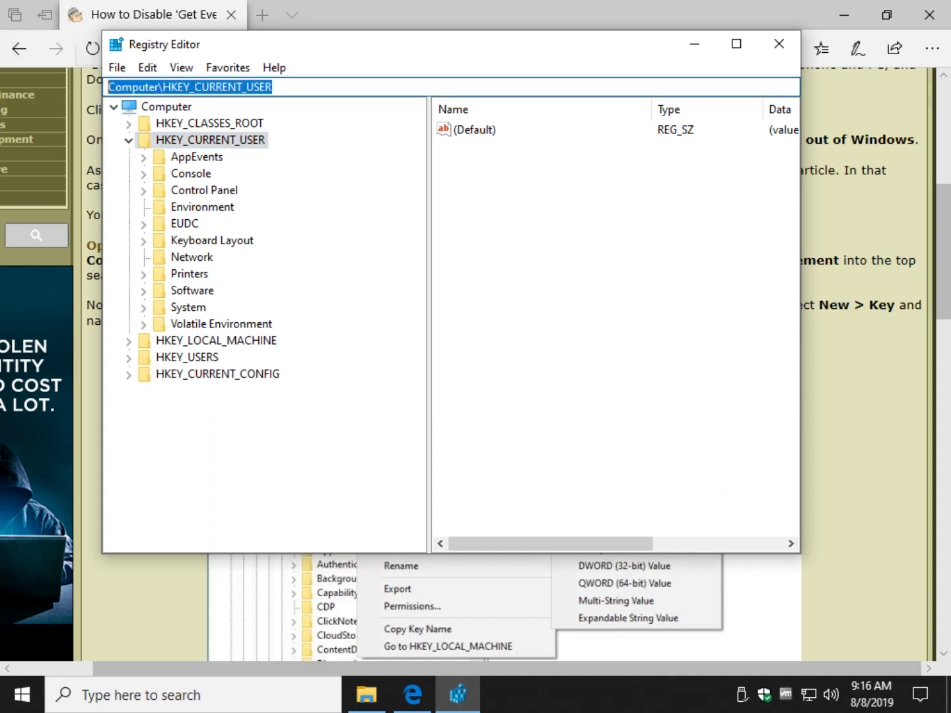
{"action": "key", "text": "ctrl+v"}
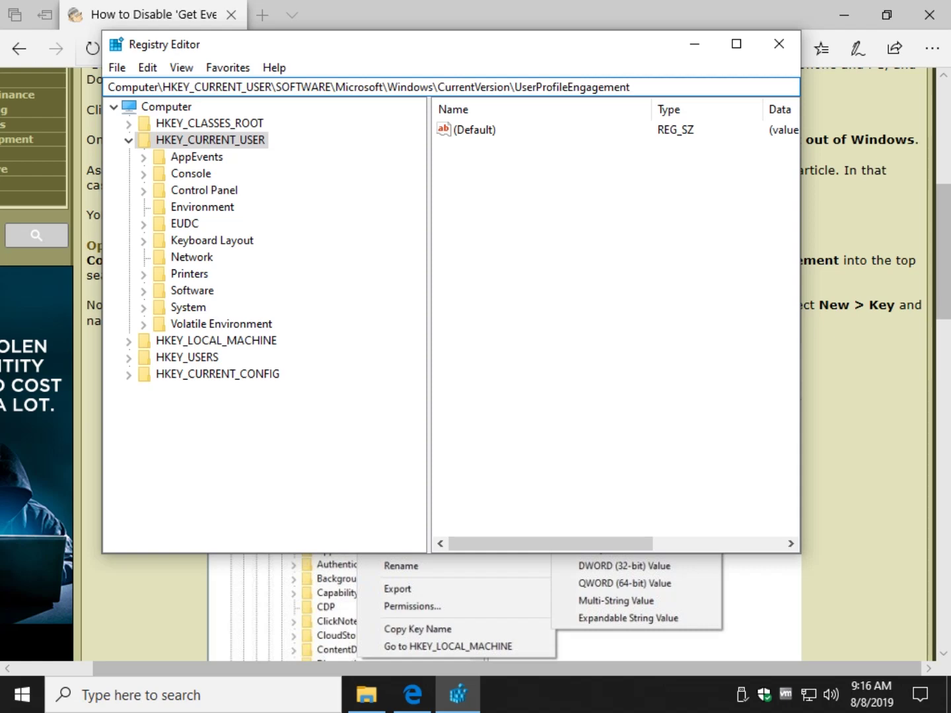
{"action": "key", "text": "Return"}
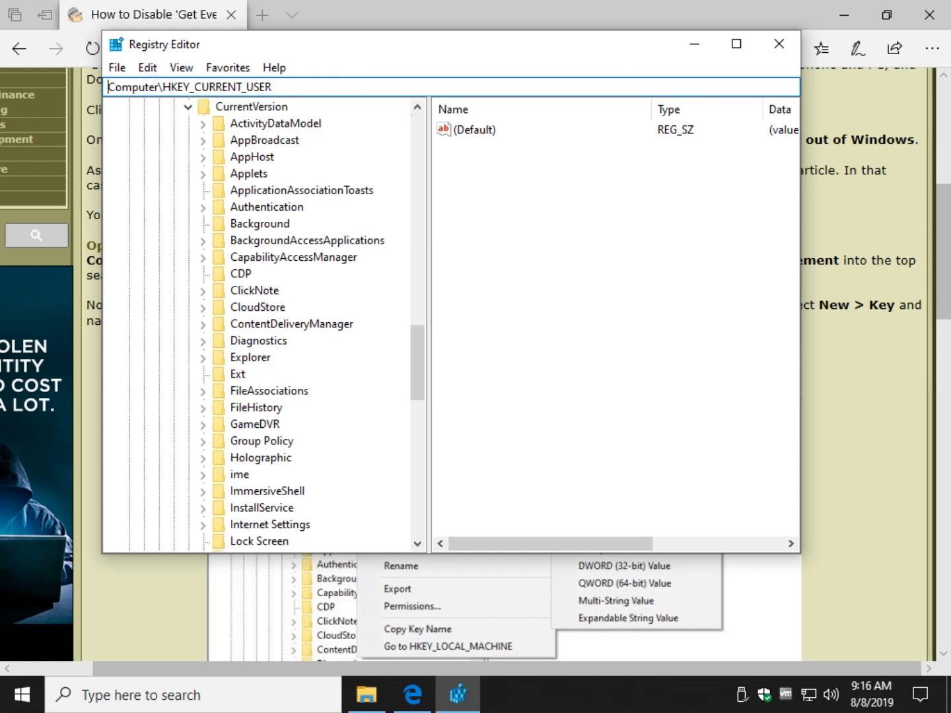
Step: Recheck the article's instructions and look through the CurrentVersion subkeys for a UserProfileEngagement key
{"action": "key", "text": "alt+Tab"}
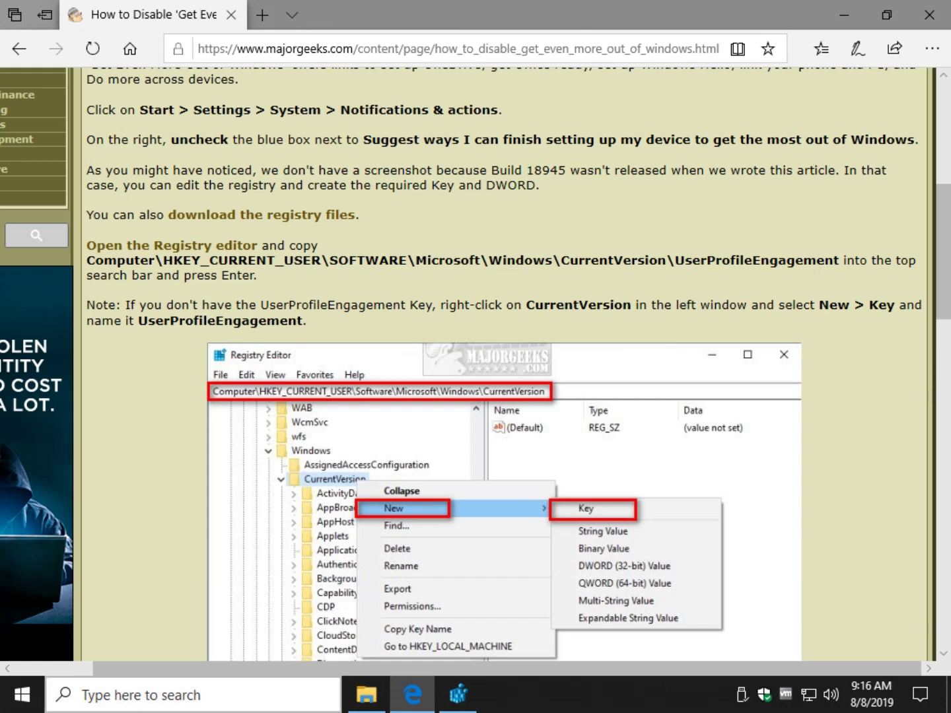
{"action": "key", "text": "alt+Tab"}
{"action": "scroll", "coordinate": [258, 323], "scroll_direction": "down", "scroll_amount": 12}
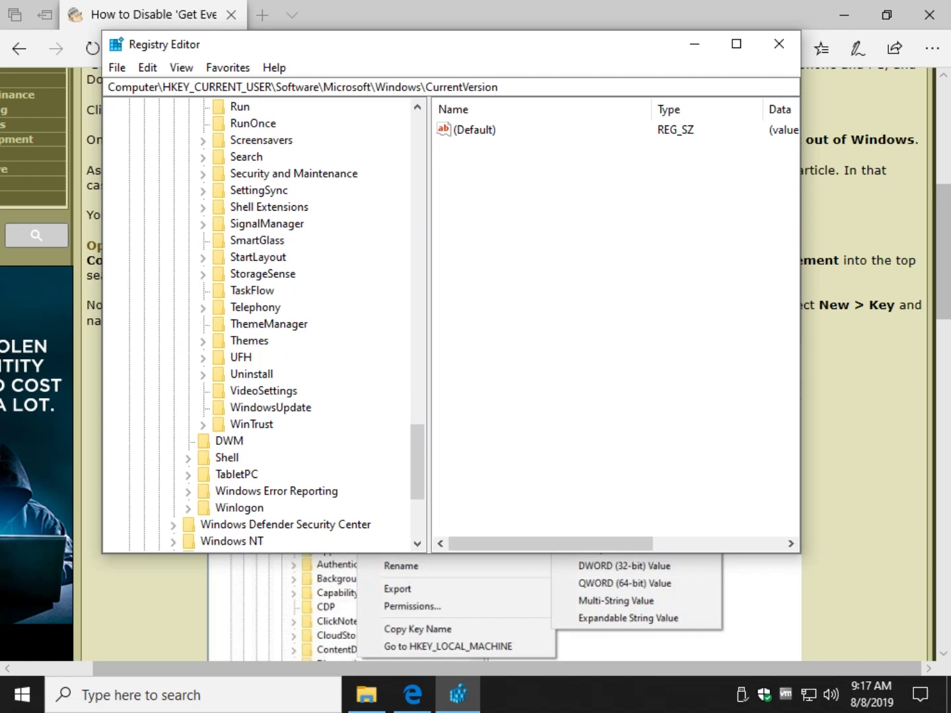
Step: Copy only the key name UserProfileEngagement from the registry path in the Edge article
{"action": "key", "text": "alt+Tab"}
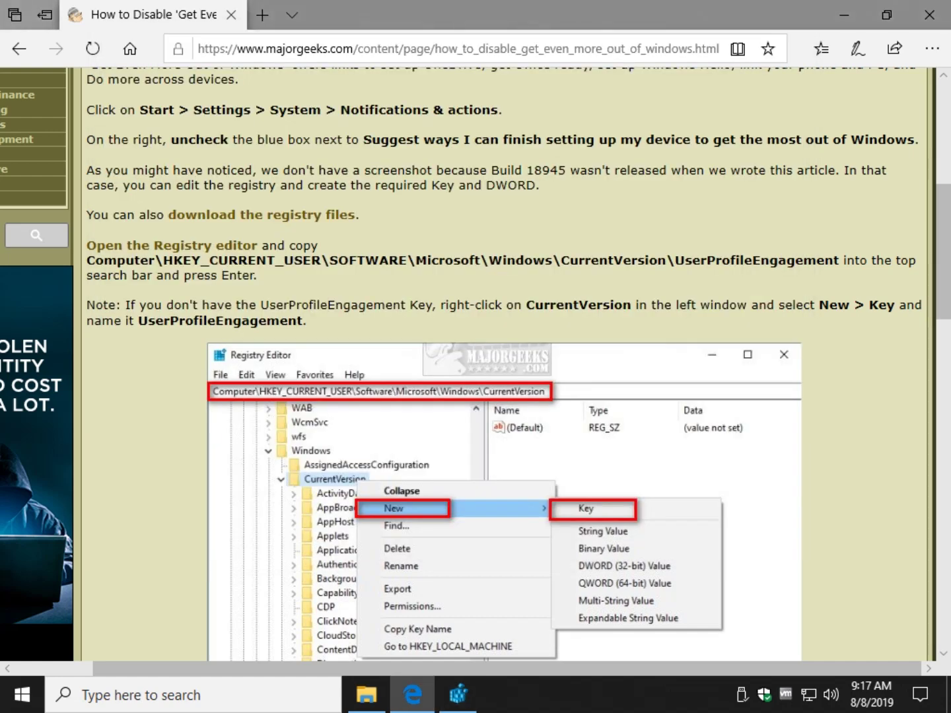
{"action": "left_click_drag", "start_coordinate": [675, 260], "coordinate": [838, 260]}
{"action": "key", "text": "ctrl+c"}
{"action": "right_click", "coordinate": [838, 260]}
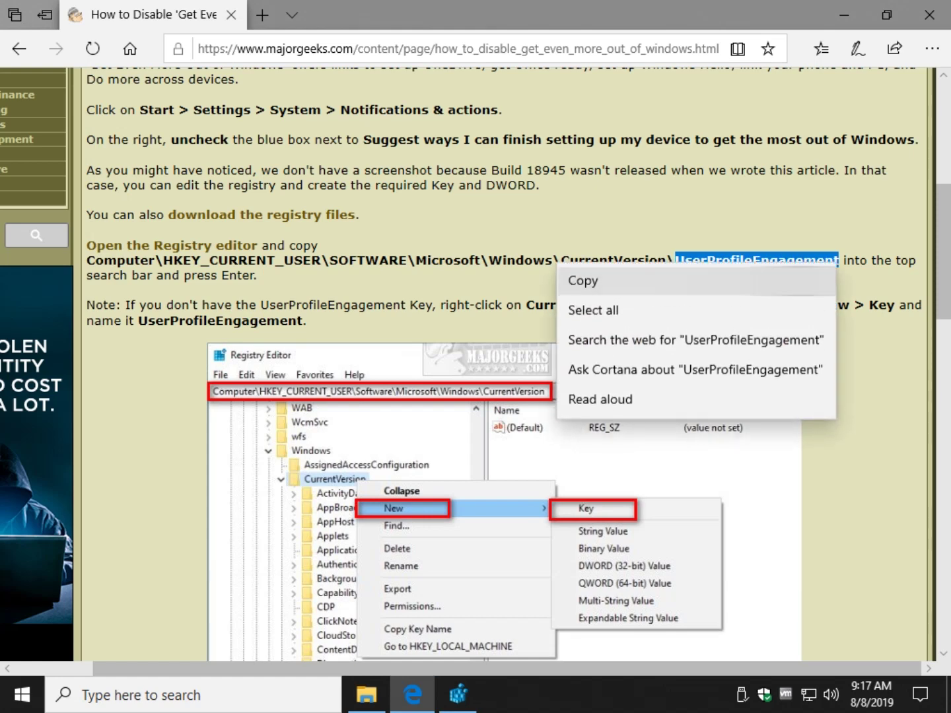
{"action": "left_click", "coordinate": [583, 280]}
Step: In Registry Editor, create a new key under CurrentVersion and name it UserProfileEngagement
{"action": "left_click", "coordinate": [457, 694]}
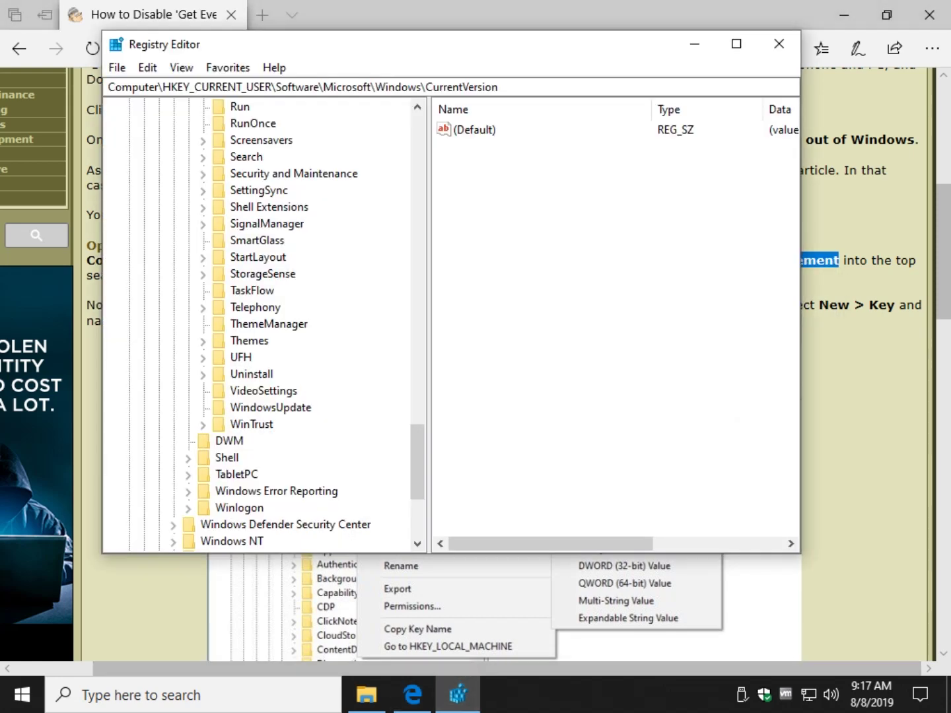
{"action": "scroll", "coordinate": [263, 323], "scroll_direction": "up", "scroll_amount": 8}
{"action": "scroll", "coordinate": [258, 324], "scroll_direction": "up", "scroll_amount": 10}
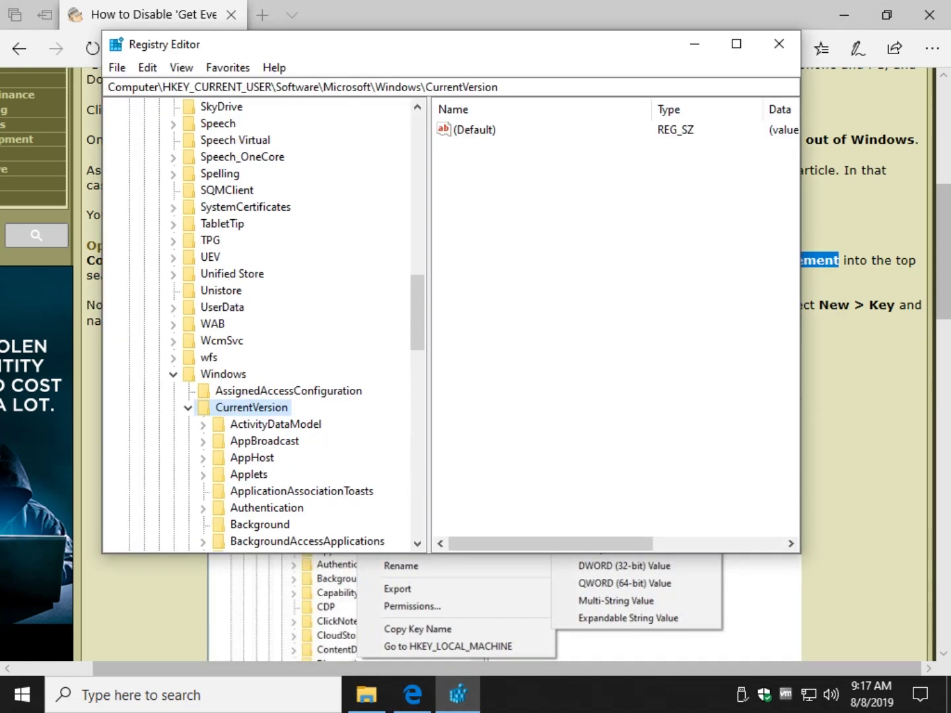
{"action": "right_click", "coordinate": [248, 407]}
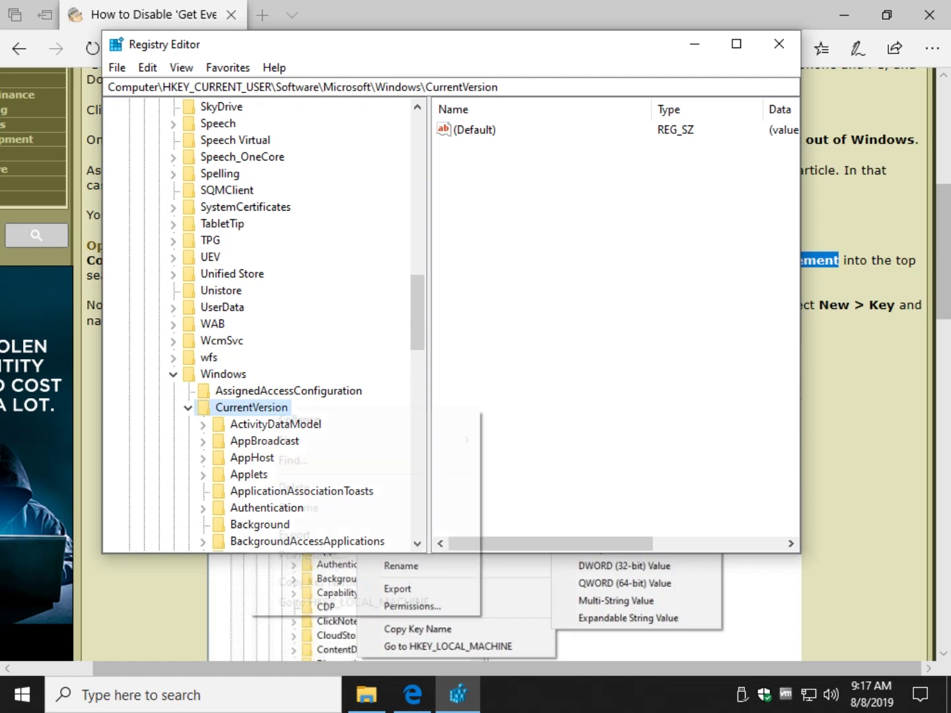
{"action": "mouse_move", "coordinate": [290, 440]}
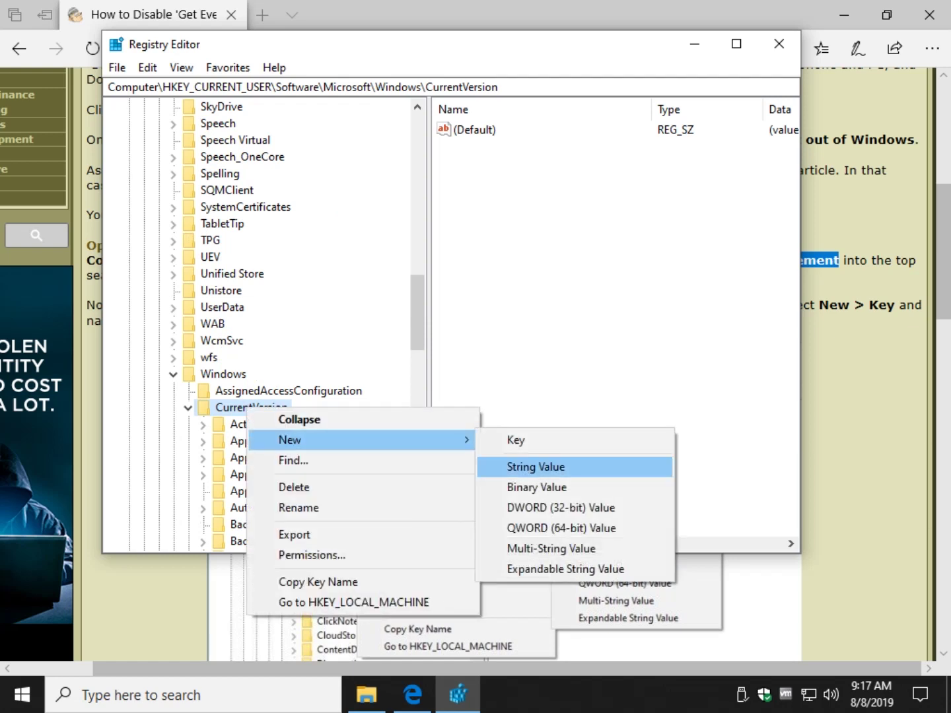
{"action": "left_click", "coordinate": [516, 440]}
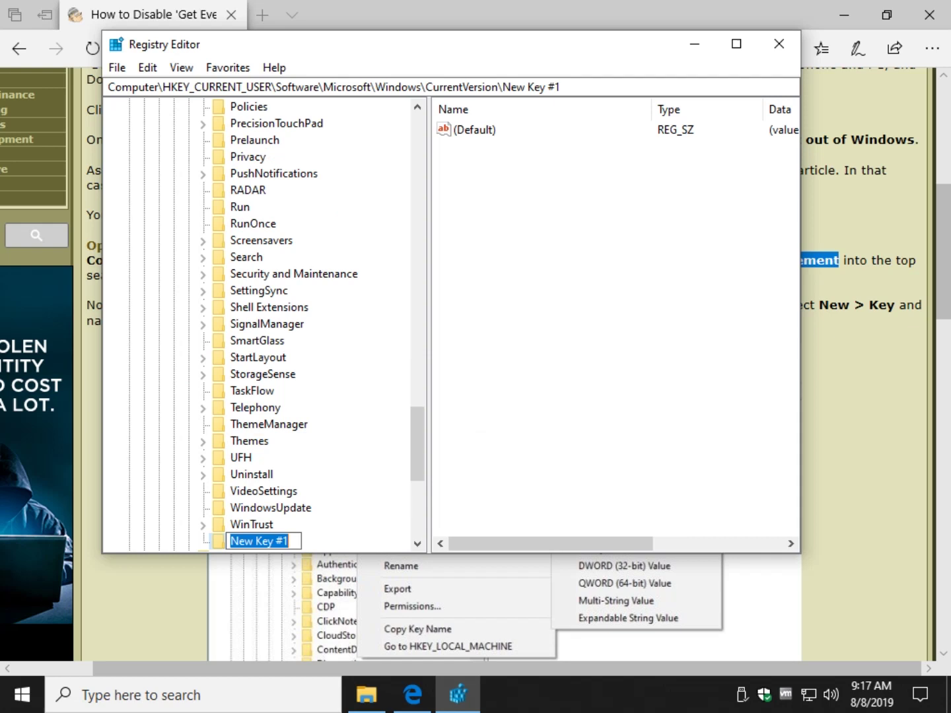
{"action": "key", "text": "ctrl+v"}
{"action": "key", "text": "Return"}
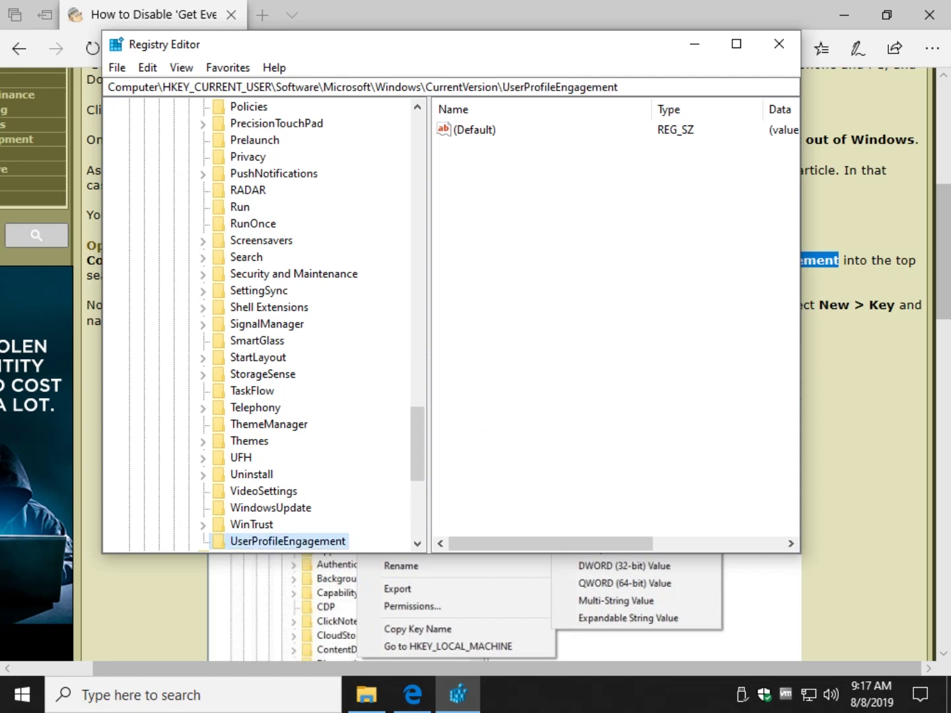
{"action": "scroll", "coordinate": [265, 324], "scroll_direction": "down", "scroll_amount": 2}
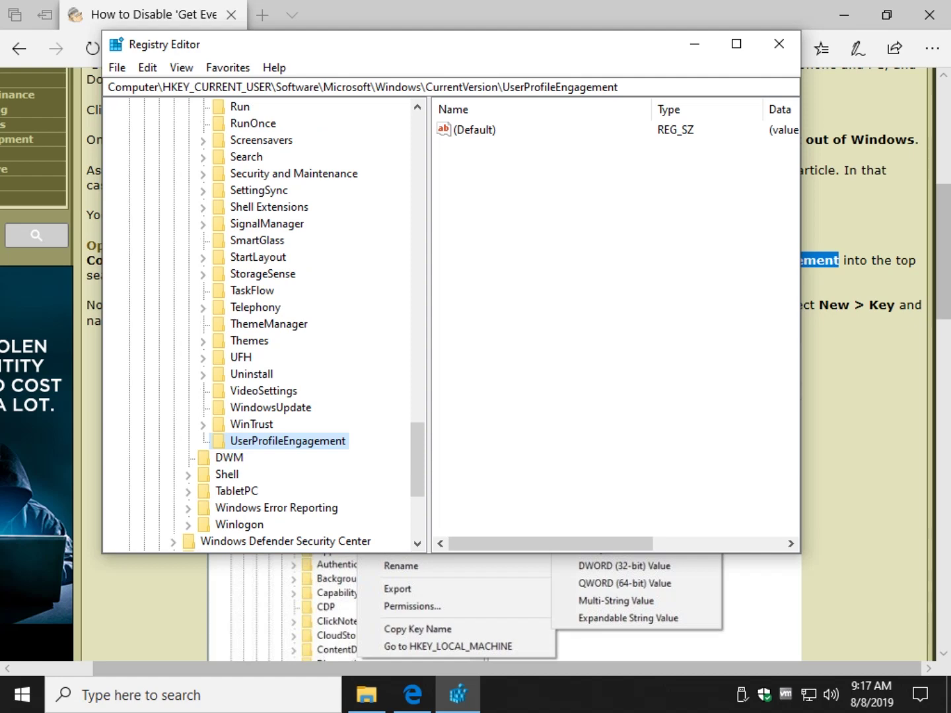
Step: Switch to the article in Edge and copy the DWORD name ScoobeSystemSettingEnabled
{"action": "key", "text": "alt+Tab"}
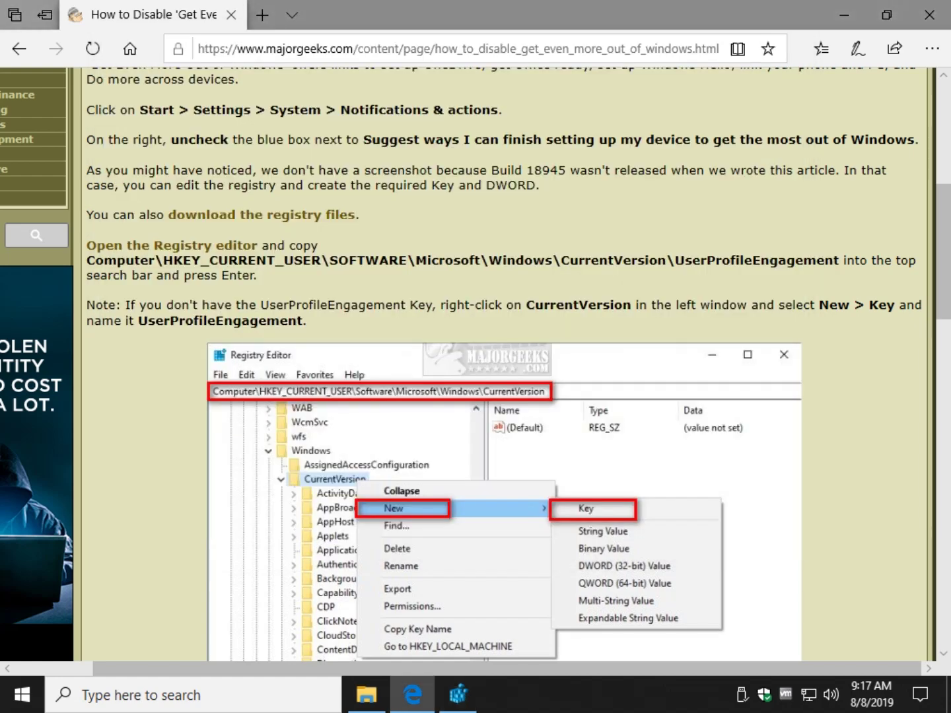
{"action": "scroll", "coordinate": [502, 363], "scroll_direction": "down", "scroll_amount": 5}
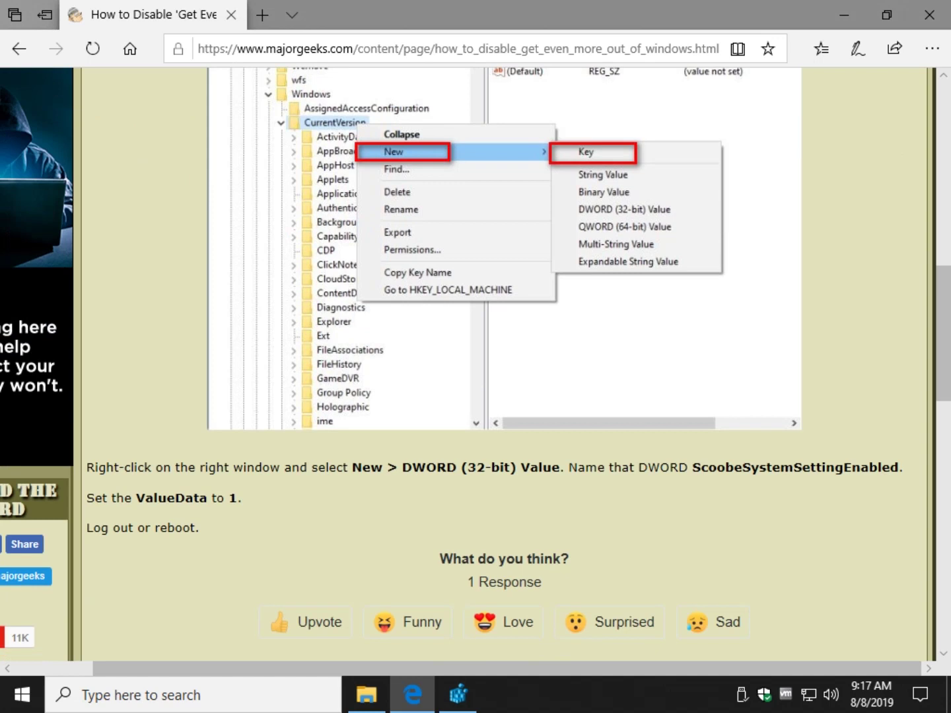
{"action": "left_click_drag", "start_coordinate": [692, 466], "coordinate": [898, 466]}
{"action": "right_click", "coordinate": [892, 465]}
{"action": "left_click", "coordinate": [601, 481]}
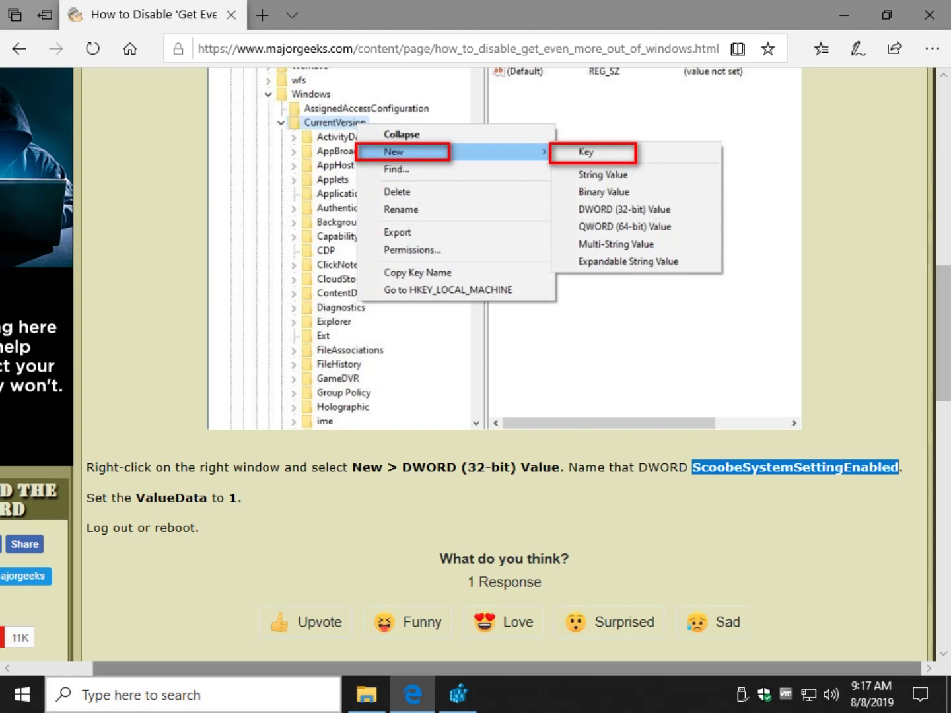
Step: In Registry Editor, add a DWORD (32-bit) value named ScoobeSystemSettingEnabled to the UserProfileEngagement key
{"action": "left_click", "coordinate": [457, 694]}
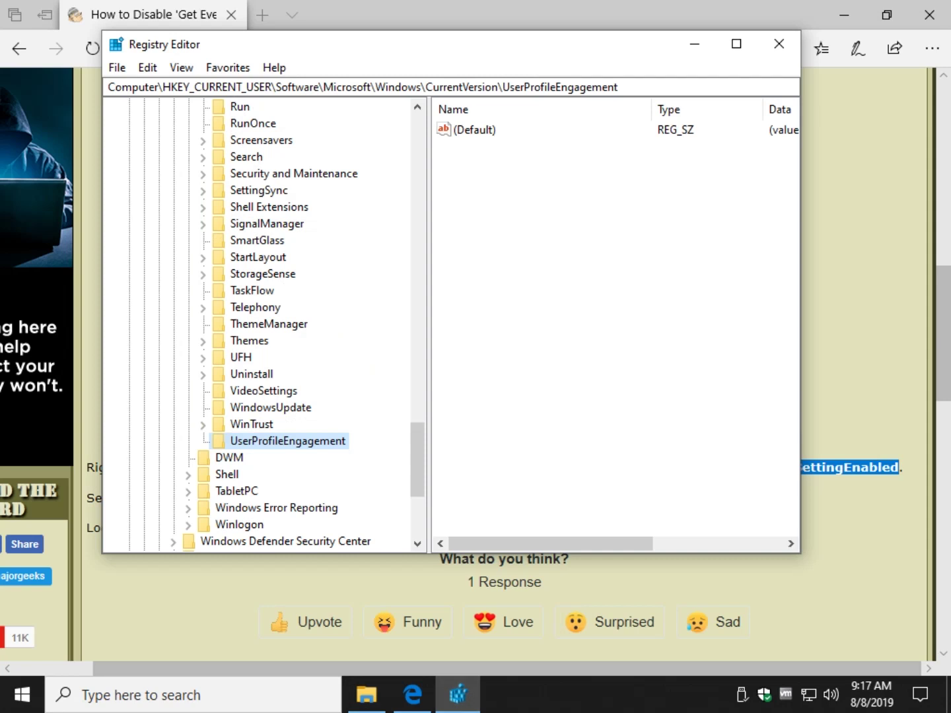
{"action": "right_click", "coordinate": [485, 229]}
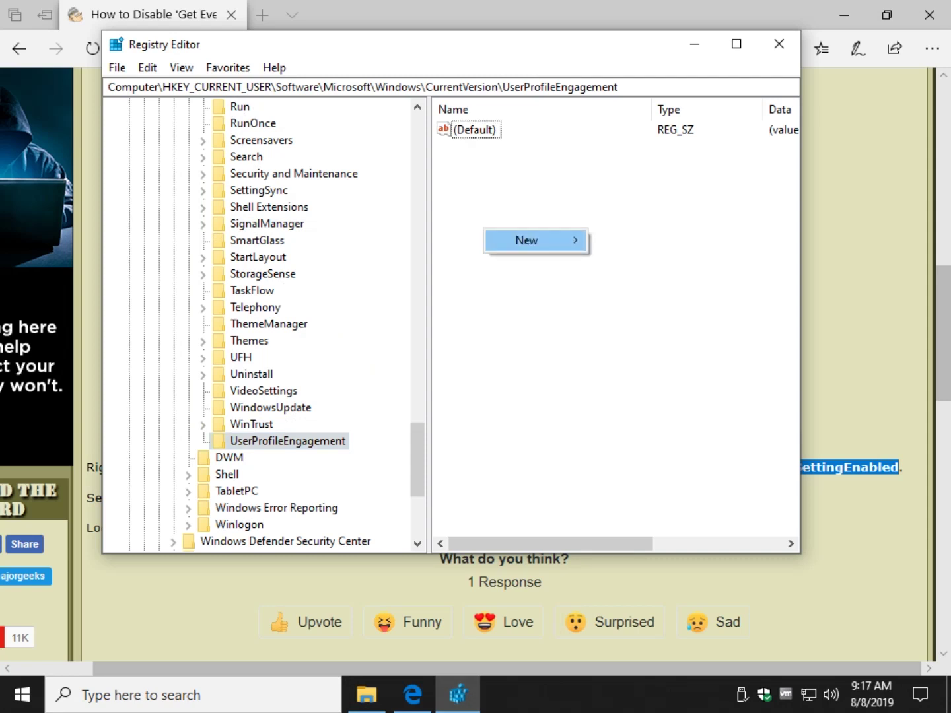
{"action": "mouse_move", "coordinate": [526, 240]}
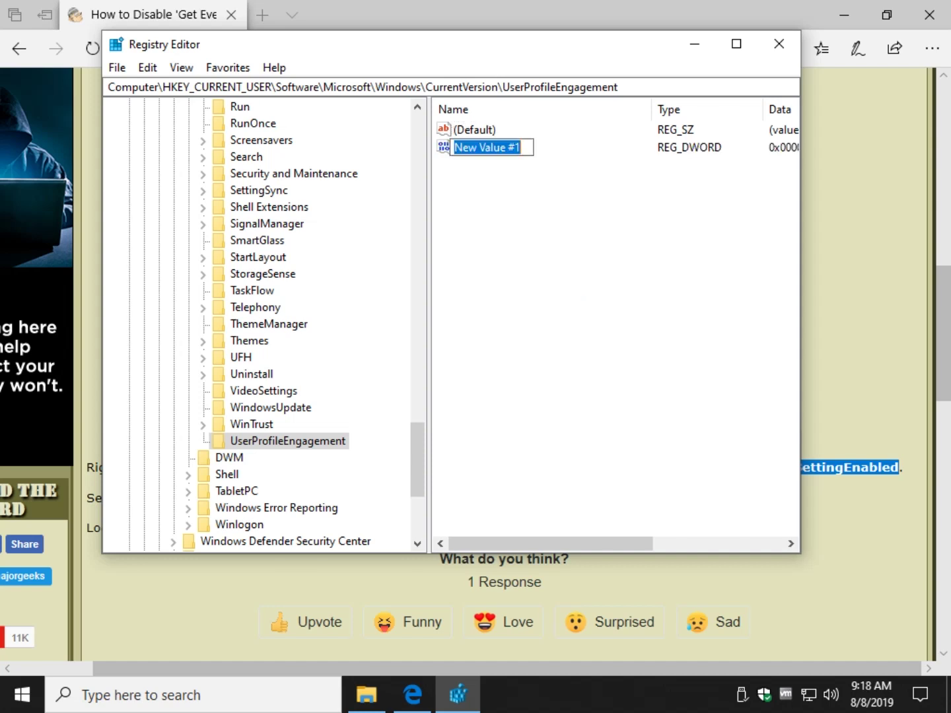
{"action": "key", "text": "ctrl+v"}
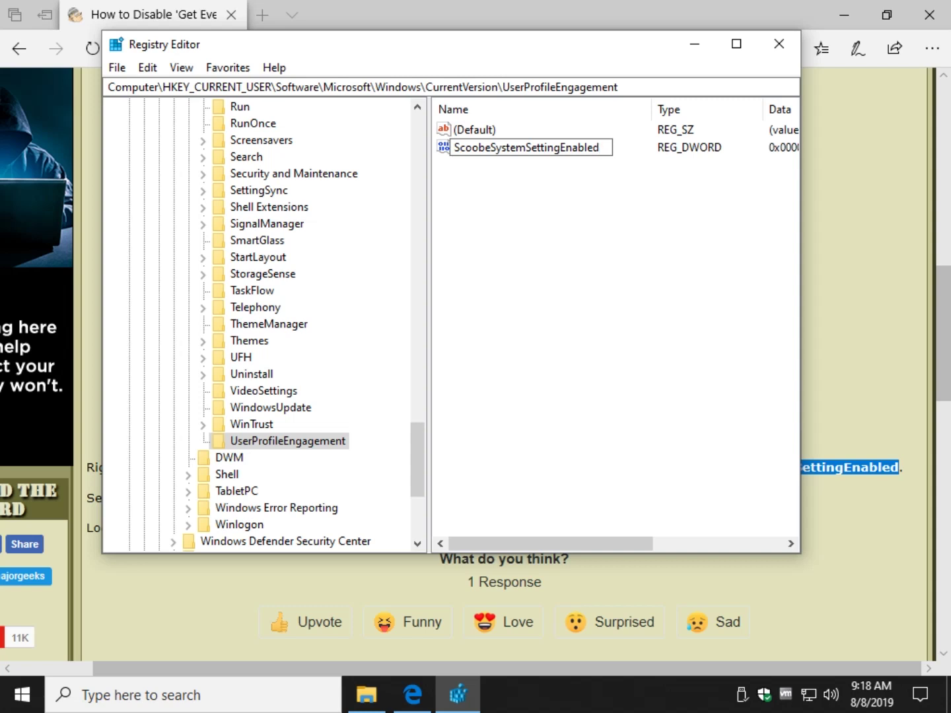
{"action": "key", "text": "Return"}
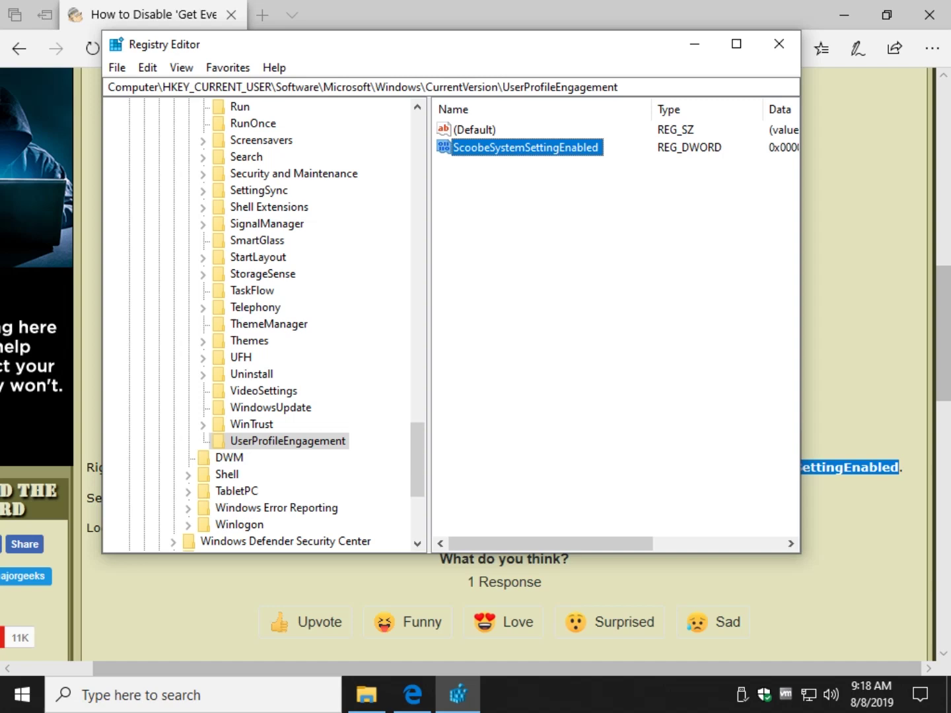
Step: Set the value data of ScoobeSystemSettingEnabled to 1
{"action": "key", "text": "Return"}
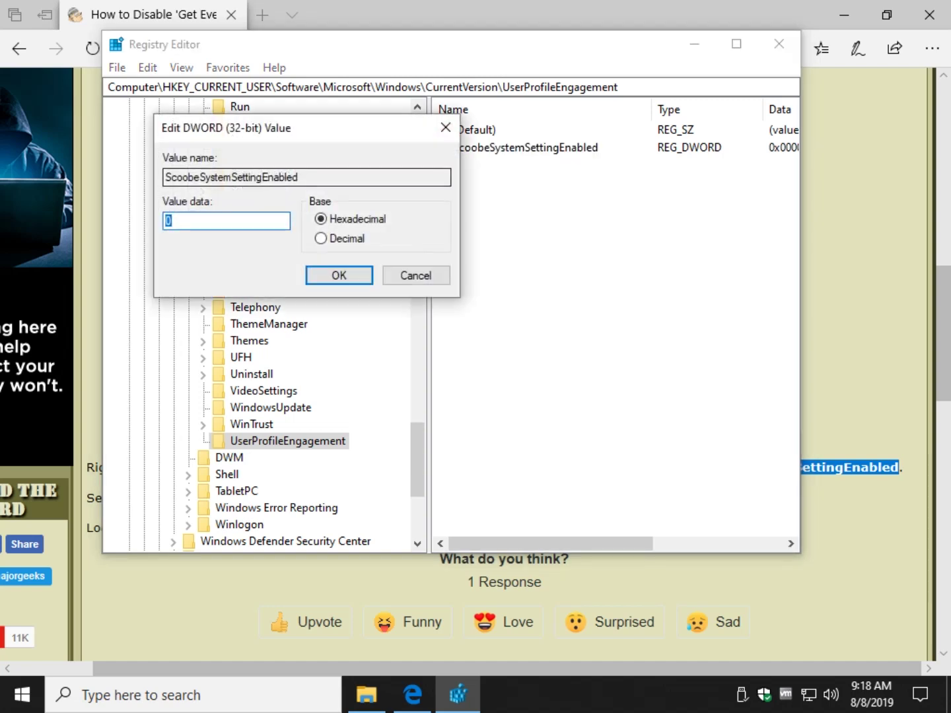
{"action": "type", "text": "1"}
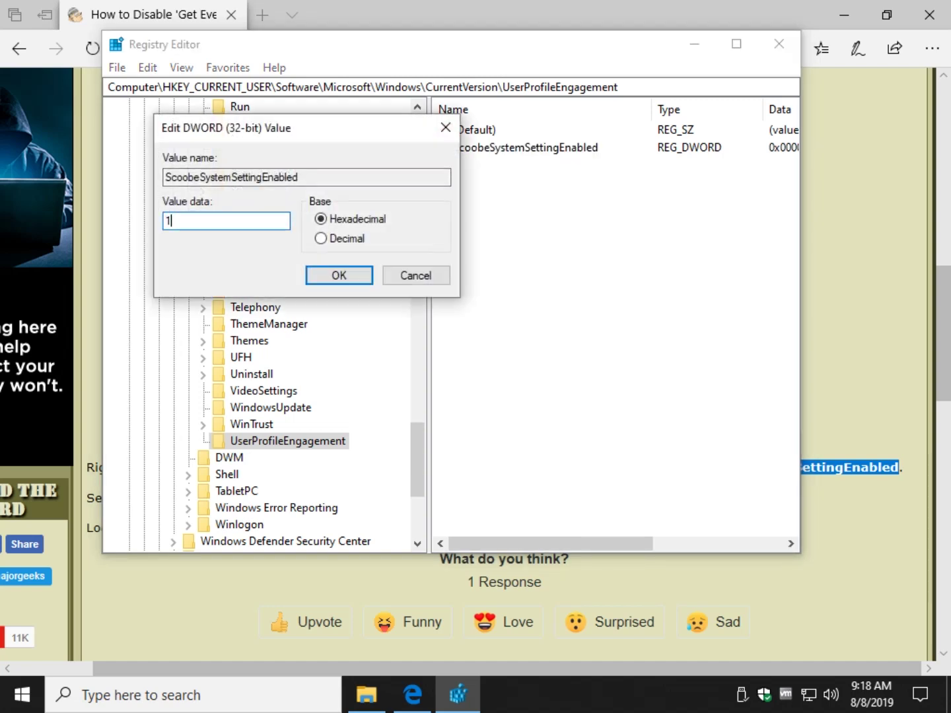
{"action": "key", "text": "Return"}
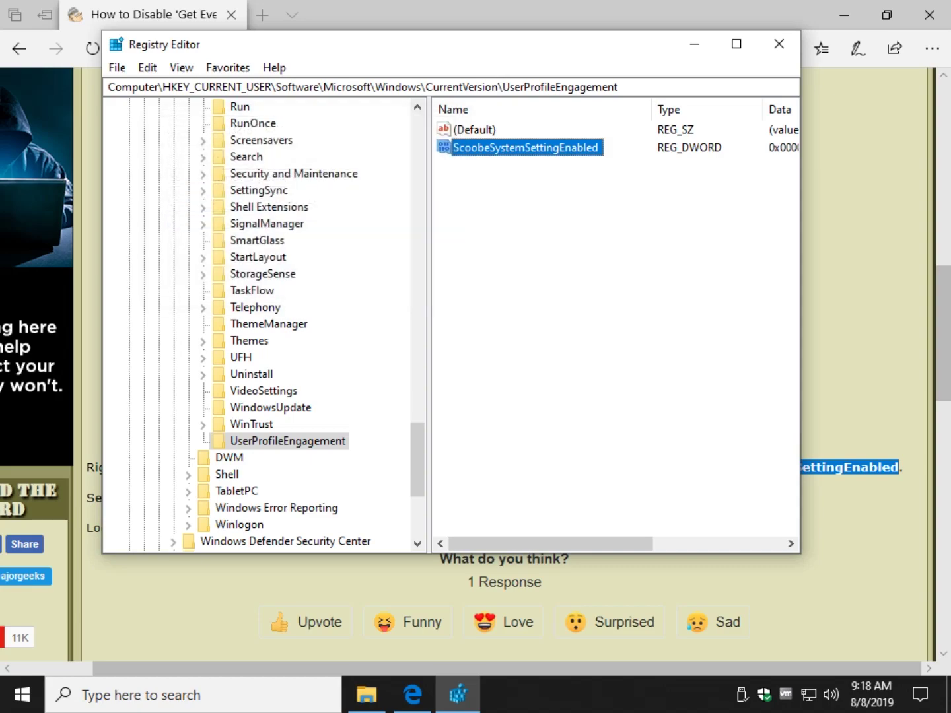
Step: Recheck the registry instructions in the Edge article and close Registry Editor
{"action": "key", "text": "alt+Tab"}
{"action": "scroll", "coordinate": [475, 364], "scroll_direction": "up", "scroll_amount": 10}
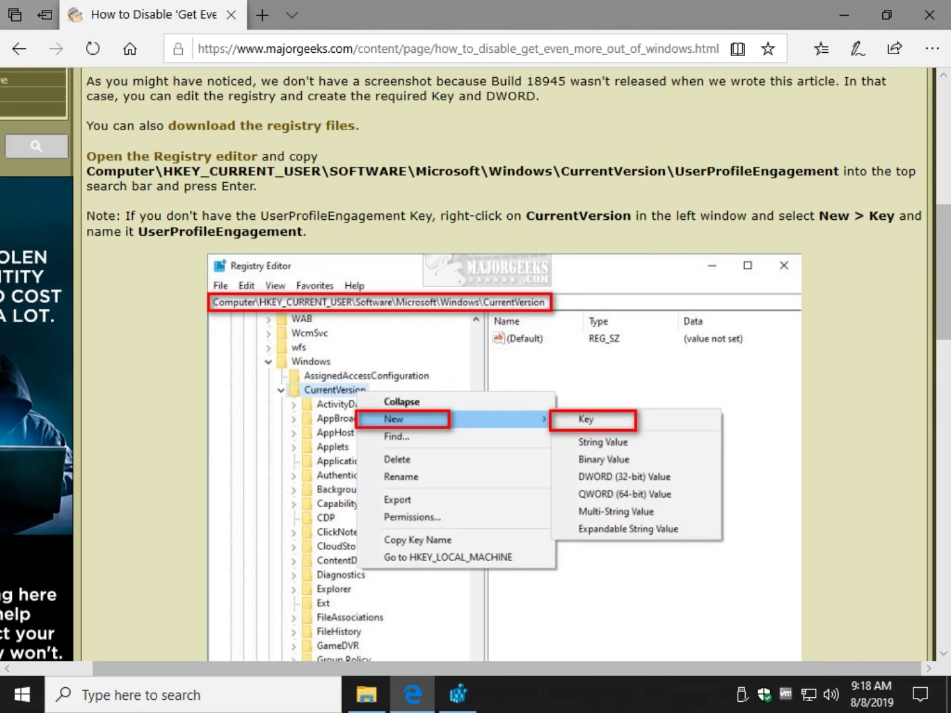
{"action": "scroll", "coordinate": [476, 363], "scroll_direction": "down", "scroll_amount": 7}
{"action": "scroll", "coordinate": [475, 363], "scroll_direction": "down", "scroll_amount": 5}
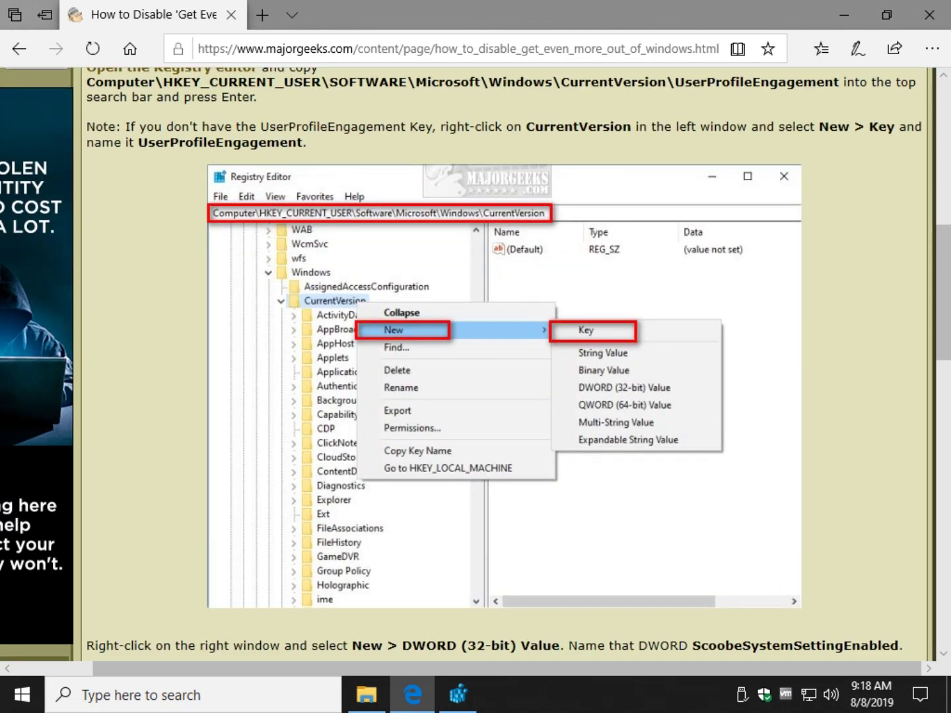
{"action": "scroll", "coordinate": [476, 363], "scroll_direction": "up", "scroll_amount": 11}
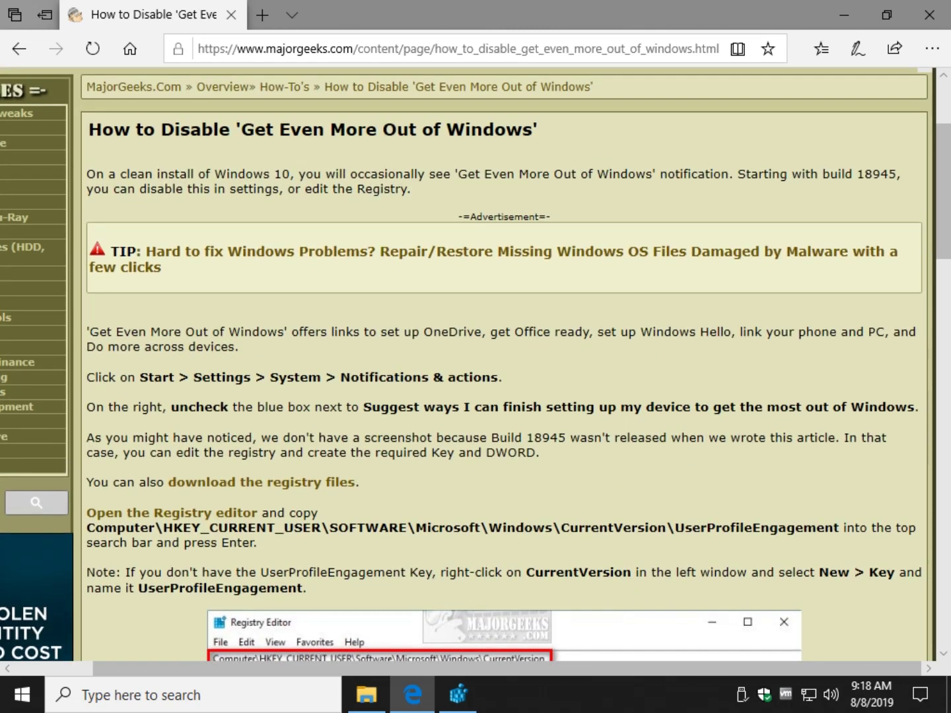
{"action": "key", "text": "alt+Tab"}
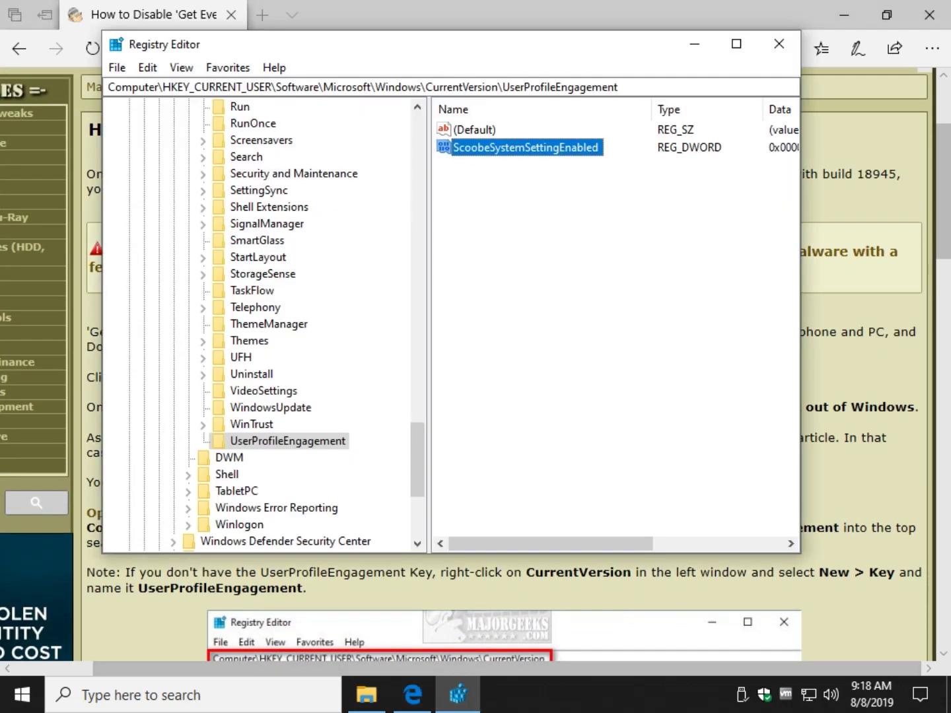
{"action": "left_click", "coordinate": [780, 44]}
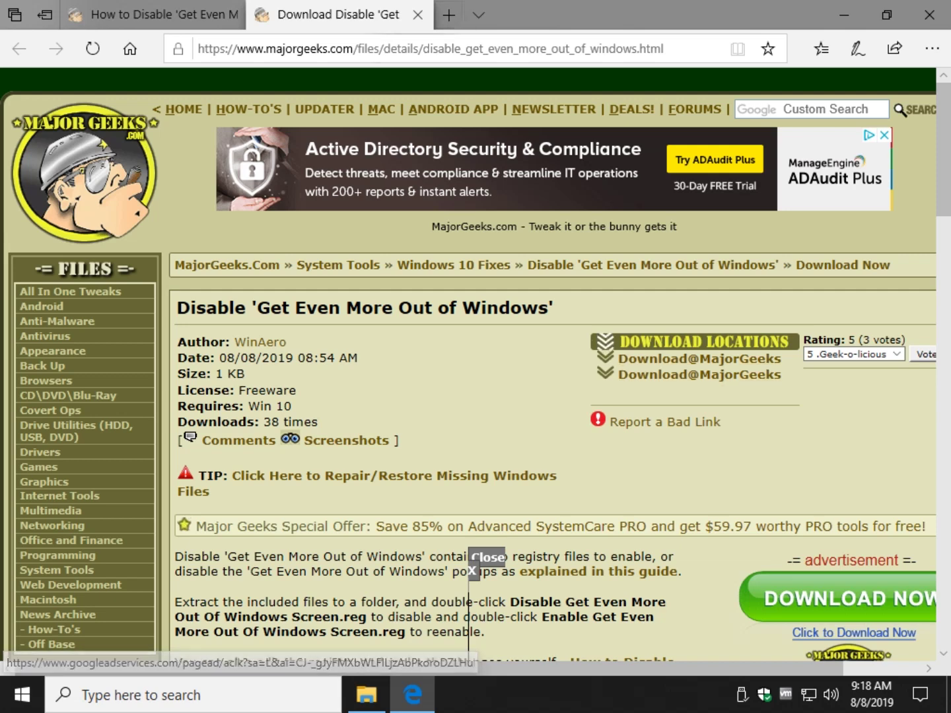
Step: Put away the download page and Edge, and open the get_even_more_out_of_windows archive from the desktop with a slightly wider Name column
{"action": "left_click", "coordinate": [418, 14]}
{"action": "left_click", "coordinate": [843, 16]}
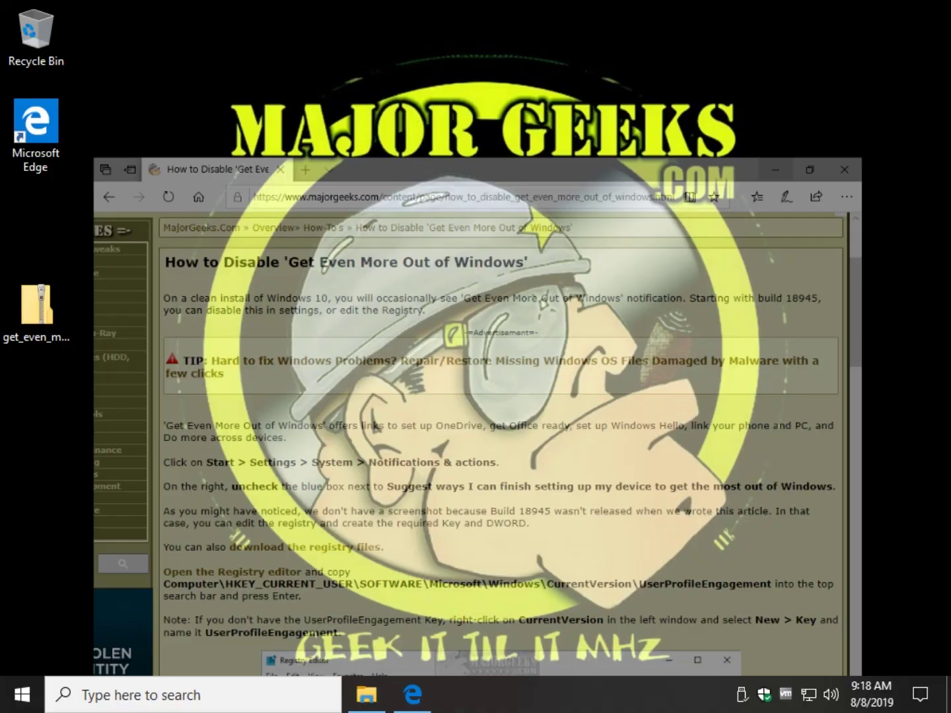
{"action": "double_click", "coordinate": [37, 312]}
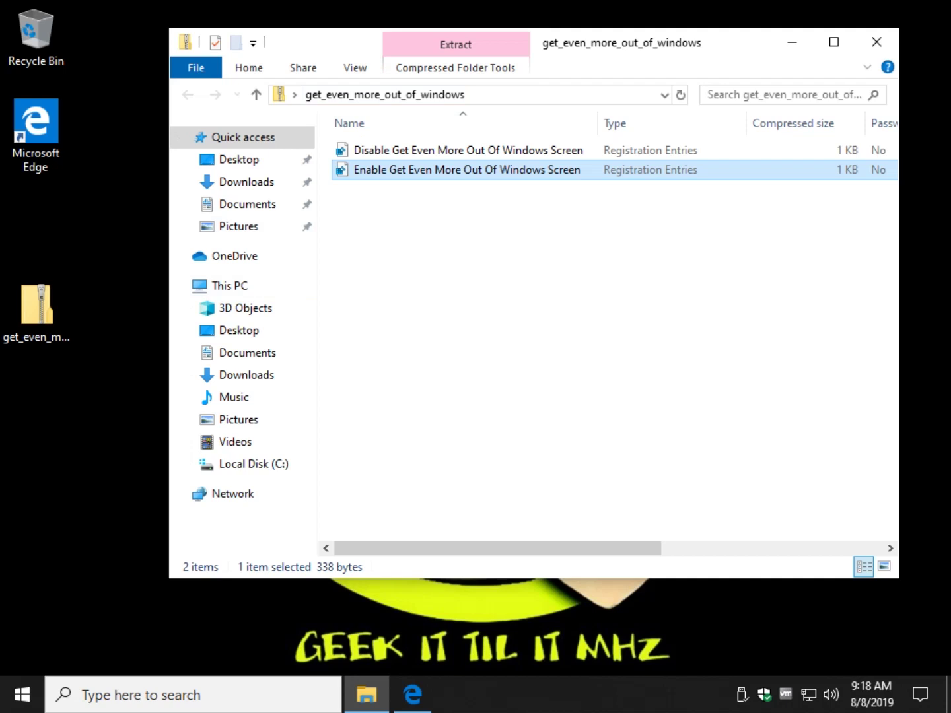
{"action": "left_click_drag", "start_coordinate": [598, 123], "coordinate": [610, 123]}
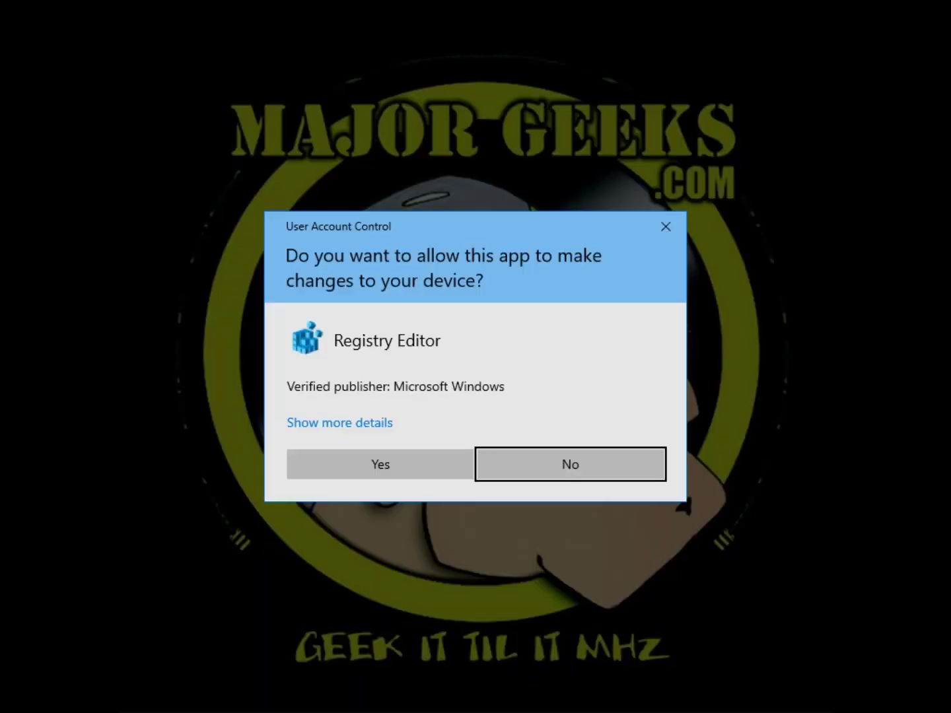
Step: Merge the Enable Get Even More Out Of Windows Screen file from the archive into the registry, allowing the changes
{"action": "left_click", "coordinate": [381, 465]}
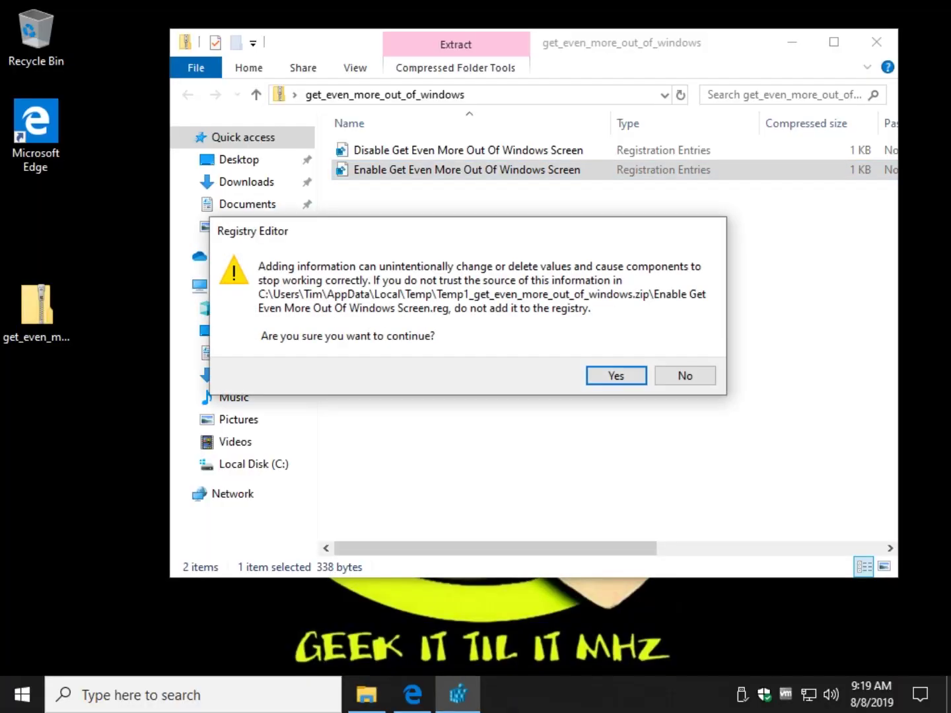
{"action": "left_click", "coordinate": [616, 375]}
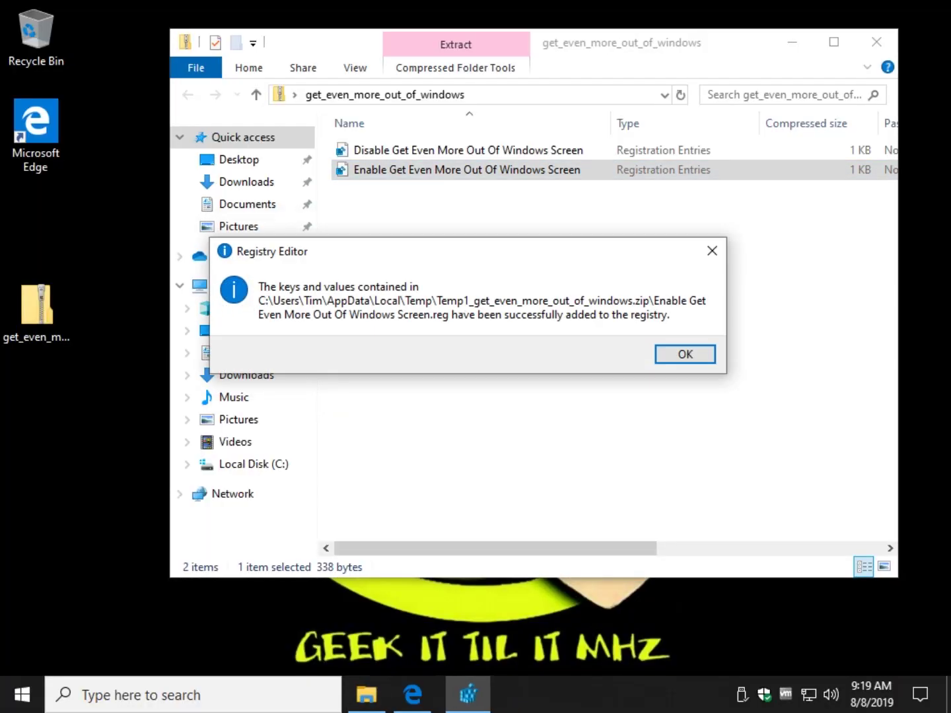
{"action": "key", "text": "Return"}
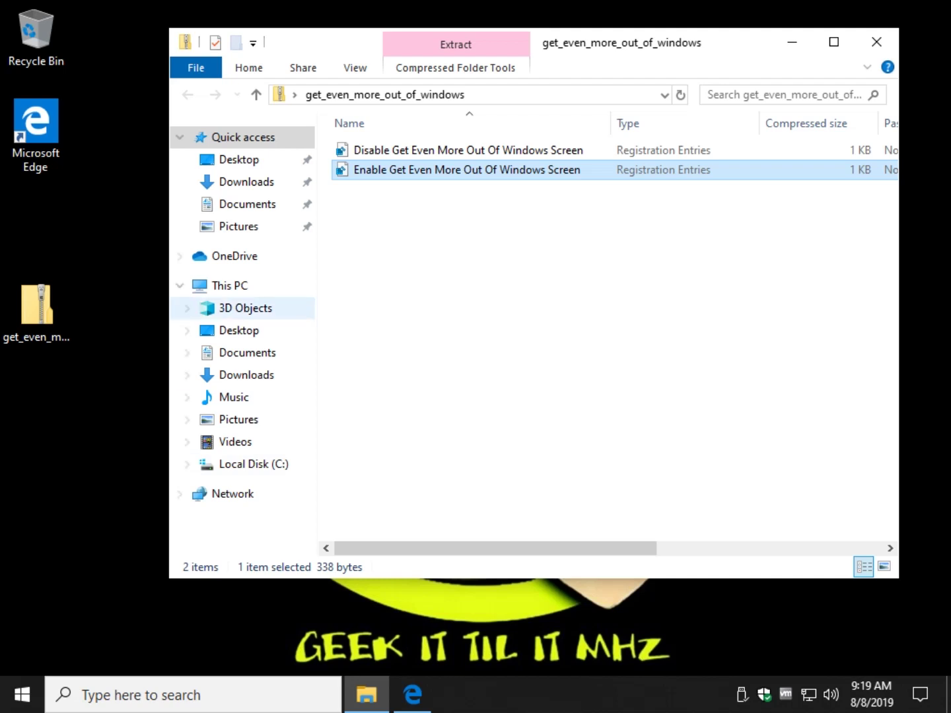
Step: Merge the Disable Get Even More Out Of Windows Screen file from the archive into the registry, allowing the changes
{"action": "left_click", "coordinate": [468, 150]}
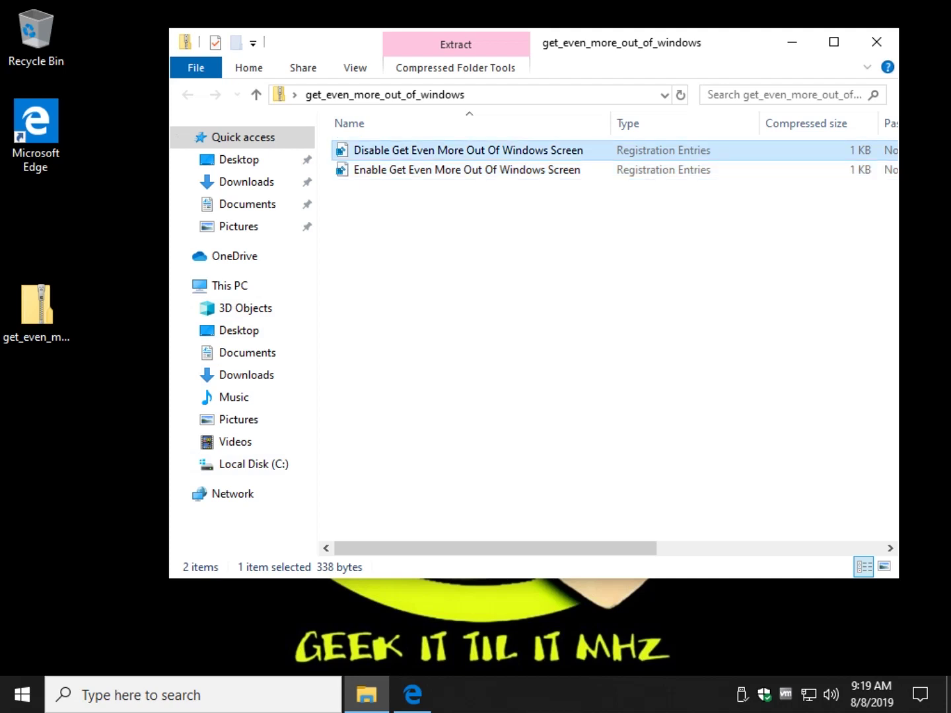
{"action": "key", "text": "Return"}
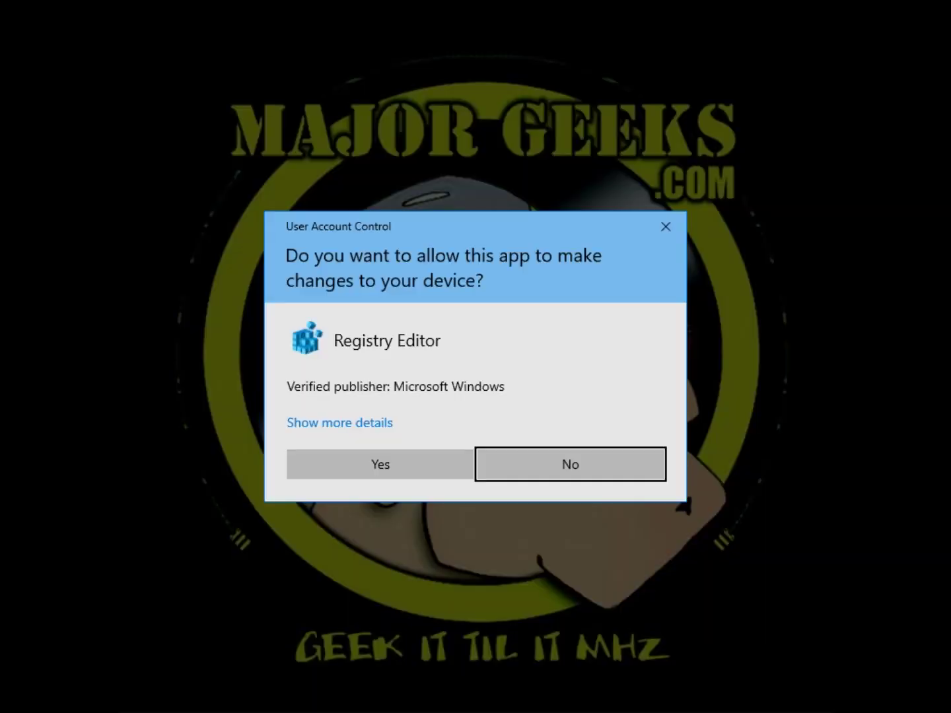
{"action": "left_click", "coordinate": [381, 464]}
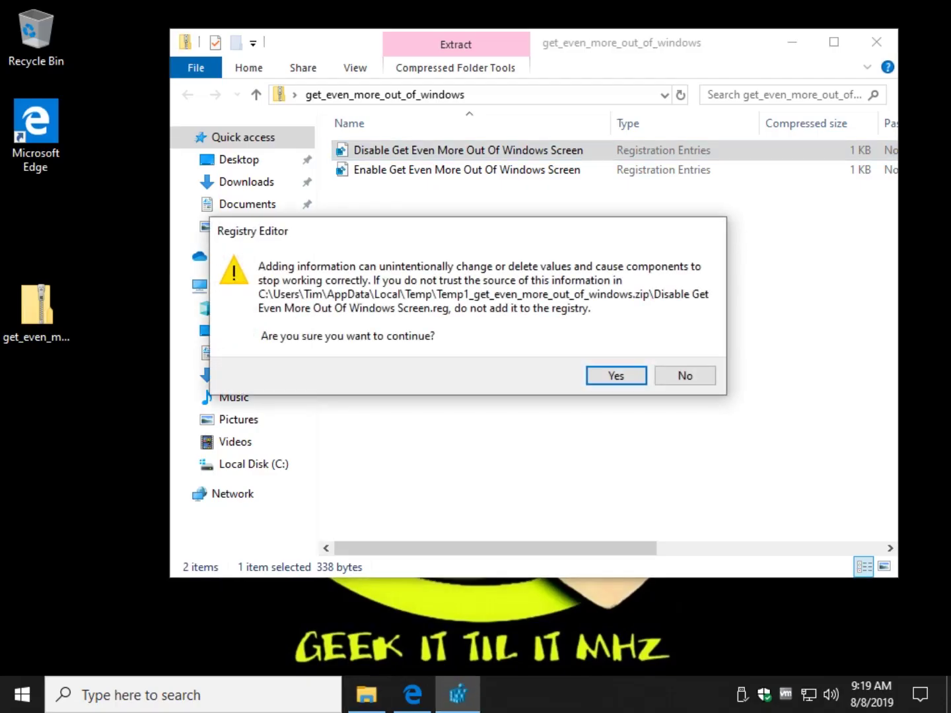
{"action": "key", "text": "Return"}
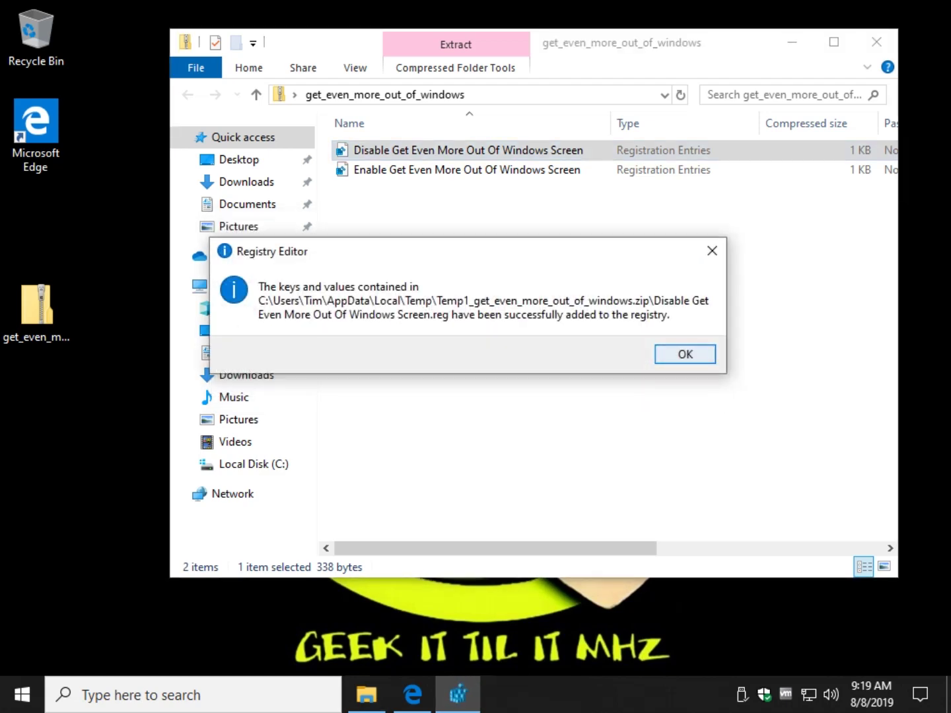
{"action": "key", "text": "Return"}
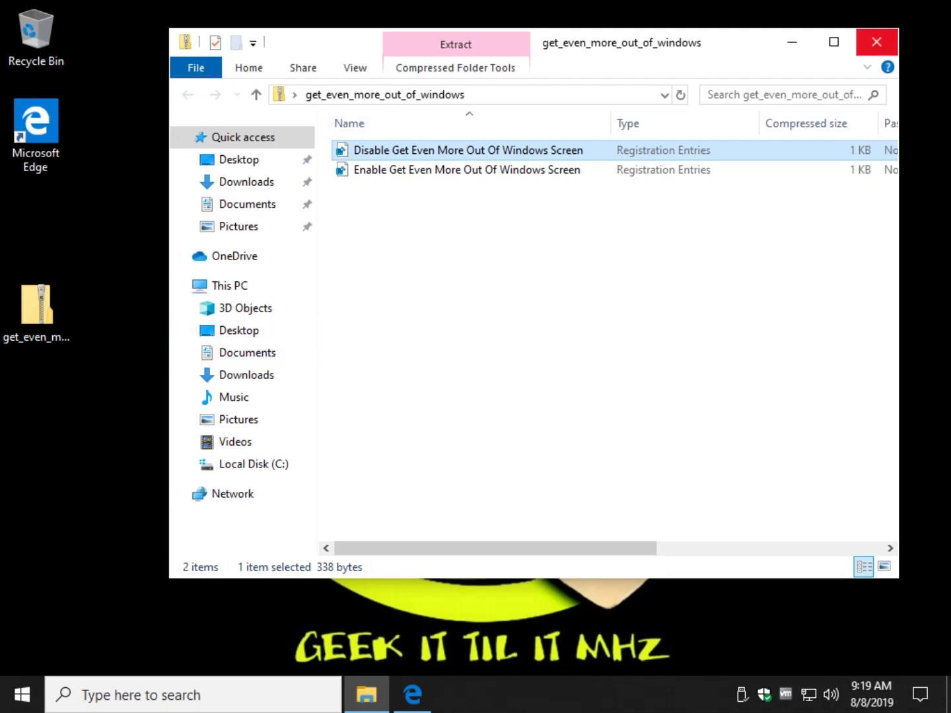
Step: Close the archive window and switch back to Edge
{"action": "left_click", "coordinate": [876, 41]}
{"action": "left_click", "coordinate": [413, 693]}
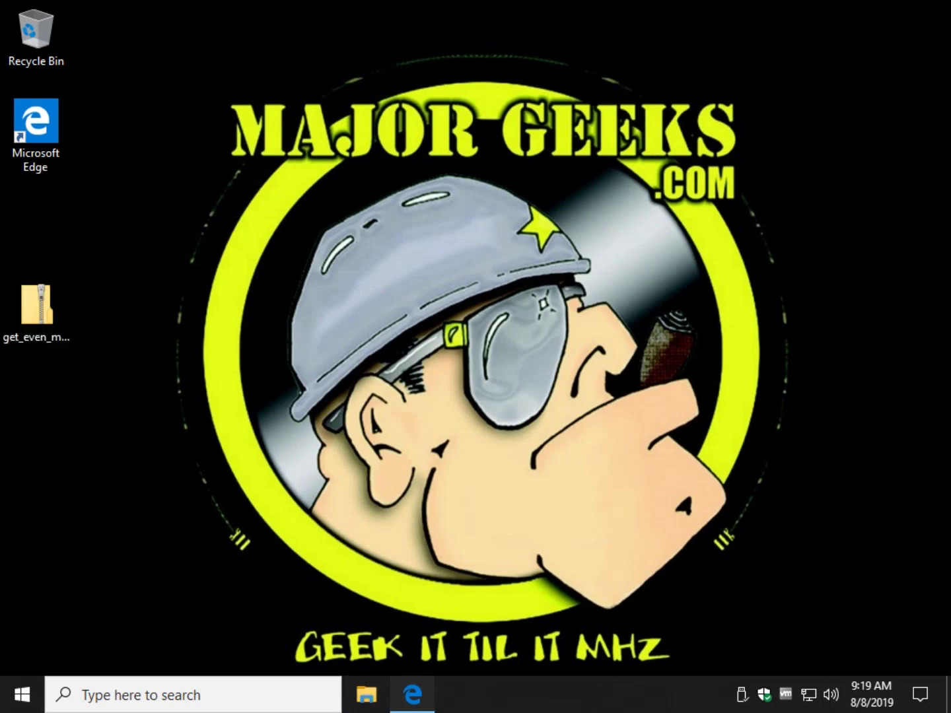